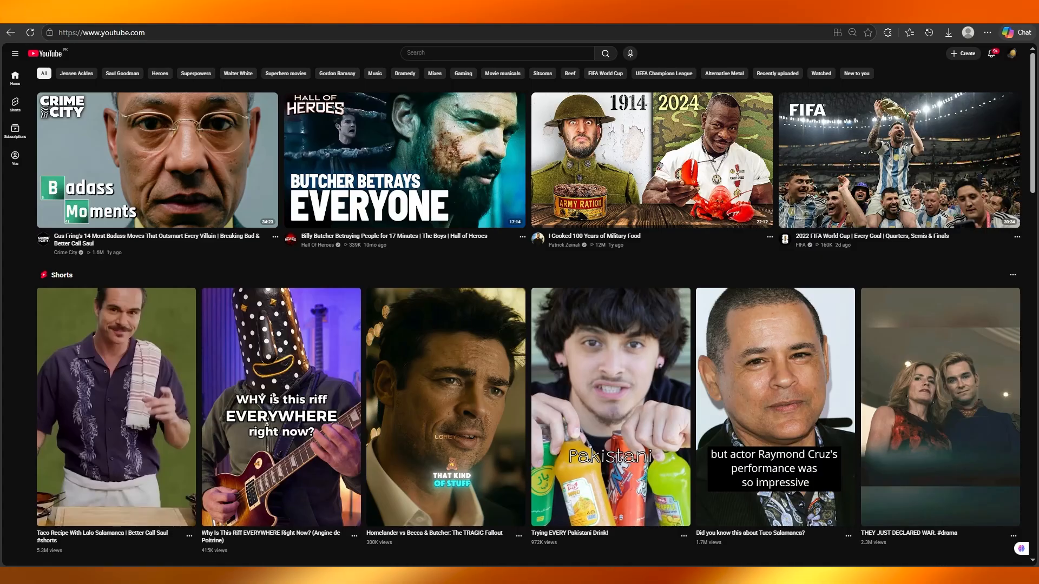
{"action": "scroll", "coordinate": [771, 118], "scroll_direction": "down", "scroll_amount": 7}
{"action": "scroll", "coordinate": [772, 118], "scroll_direction": "down", "scroll_amount": 2}
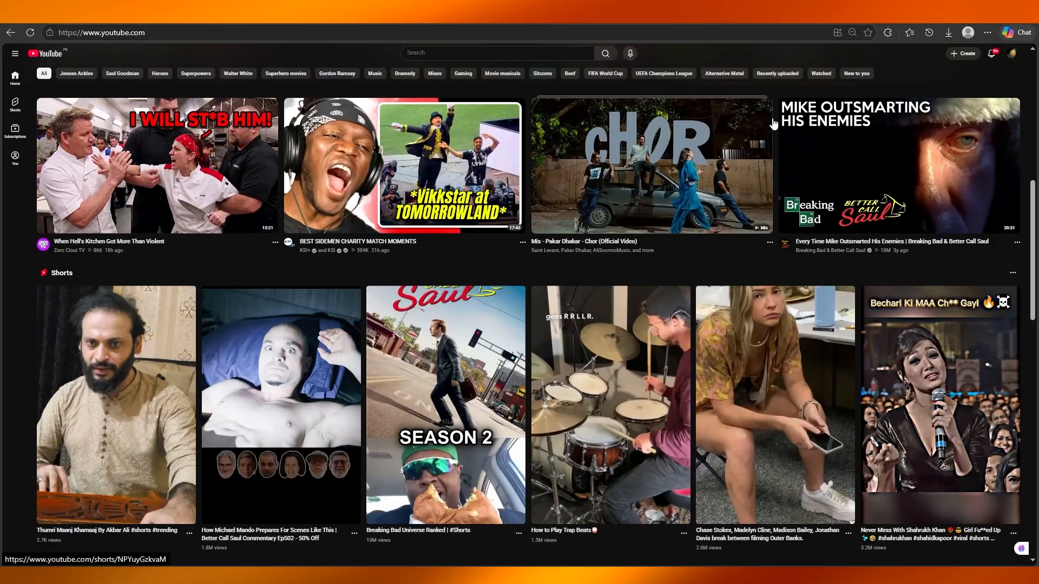
{"action": "scroll", "coordinate": [773, 121], "scroll_direction": "up", "scroll_amount": 10}
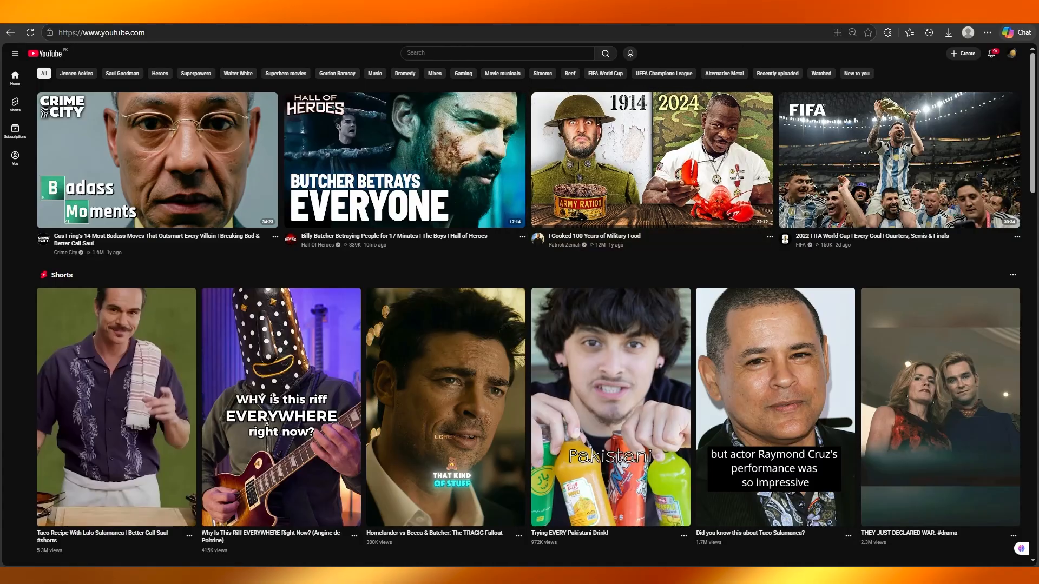
{"action": "scroll", "coordinate": [664, 208], "scroll_direction": "down", "scroll_amount": 8}
{"action": "scroll", "coordinate": [664, 208], "scroll_direction": "down", "scroll_amount": 1}
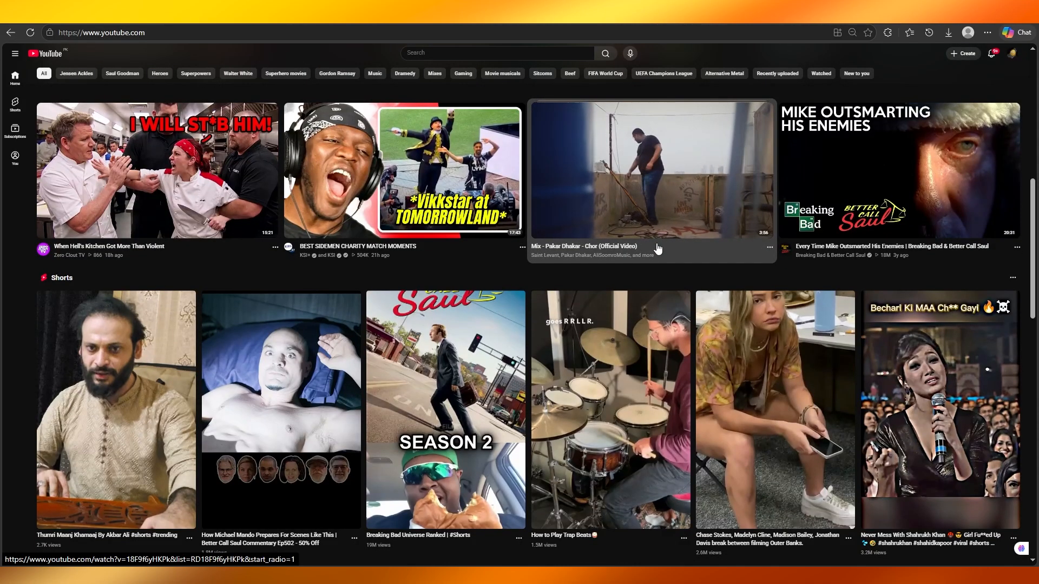
{"action": "scroll", "coordinate": [658, 248], "scroll_direction": "up", "scroll_amount": 8}
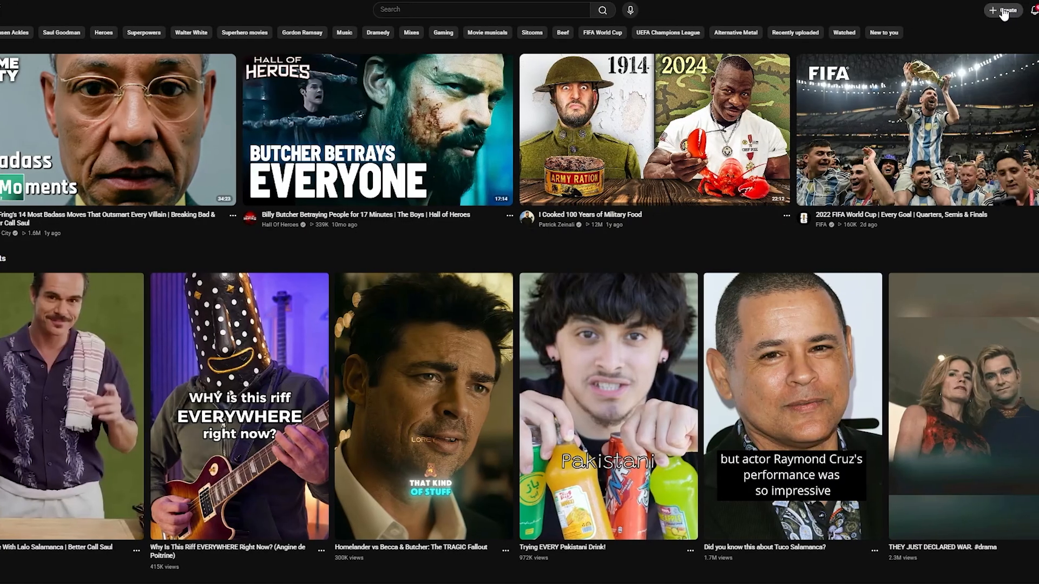
Step: Start a new video upload and choose the file MVI_9910 from the Downloads folder
{"action": "left_click", "coordinate": [1003, 10]}
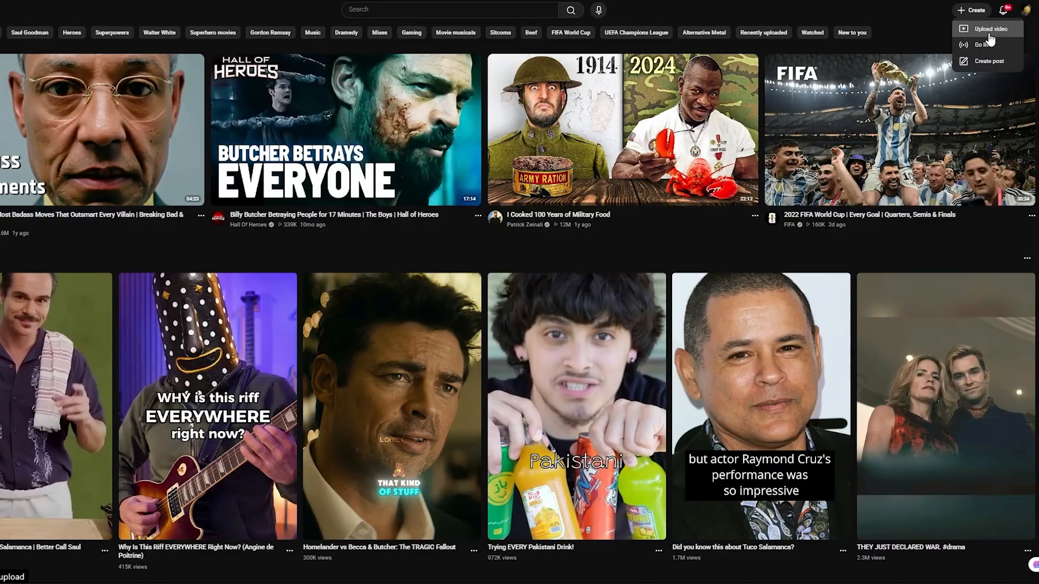
{"action": "left_click", "coordinate": [1021, 33]}
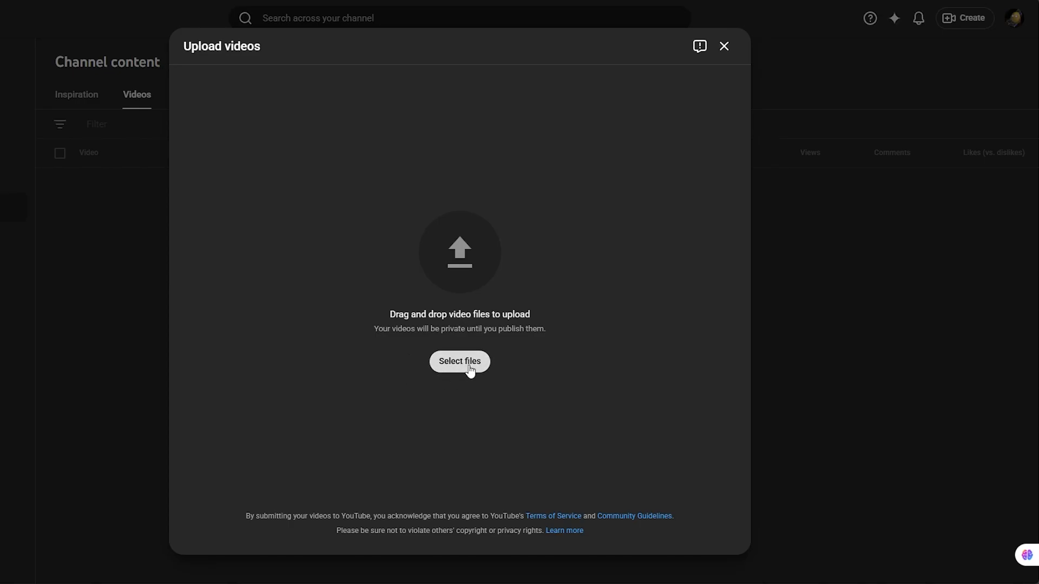
{"action": "left_click", "coordinate": [447, 371]}
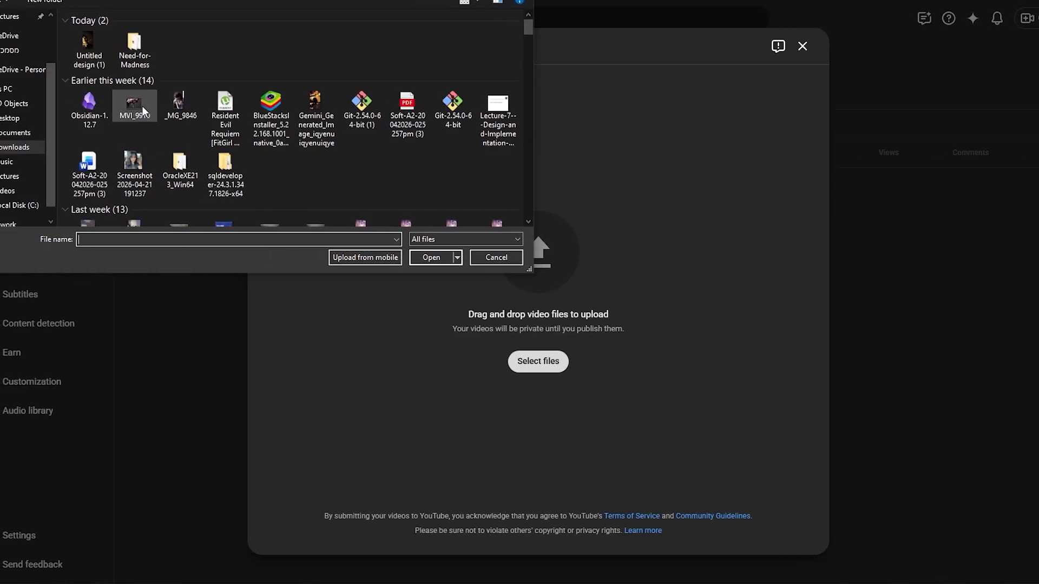
{"action": "double_click", "coordinate": [143, 111]}
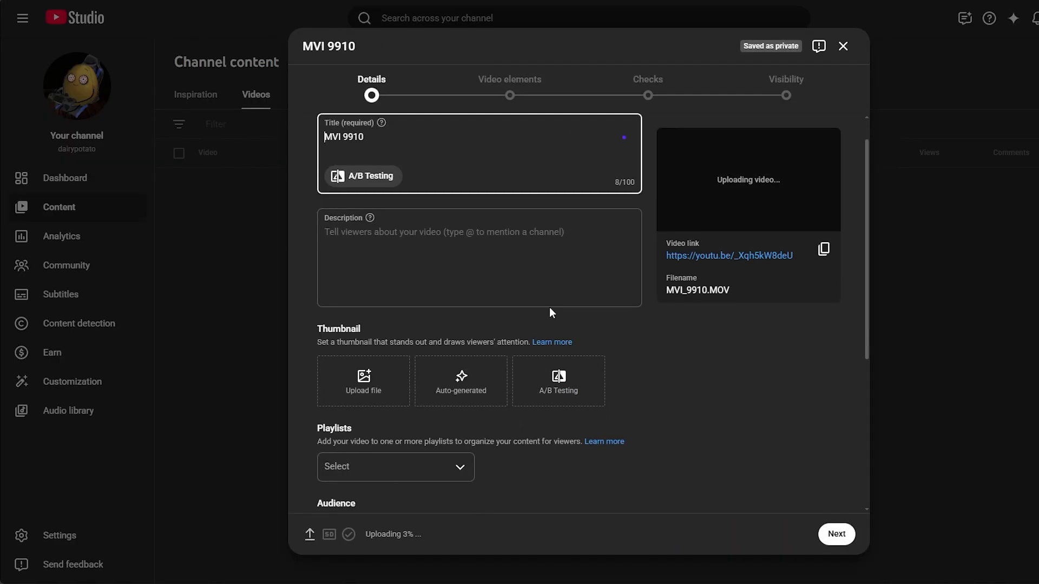
Step: Replace the uploaded video's title with "cover"
{"action": "scroll", "coordinate": [679, 307], "scroll_direction": "down", "scroll_amount": 5}
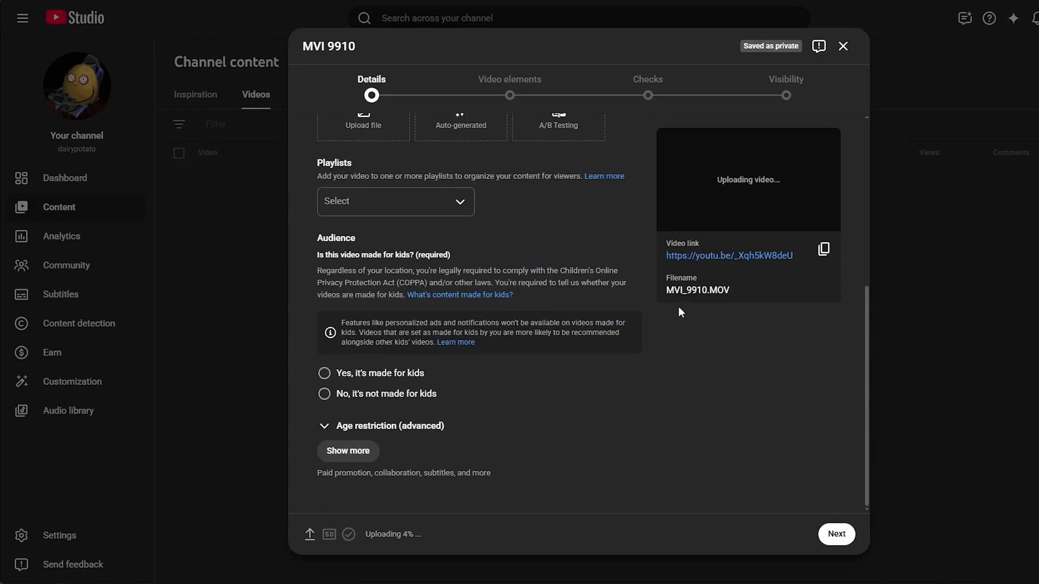
{"action": "scroll", "coordinate": [679, 307], "scroll_direction": "up", "scroll_amount": 5}
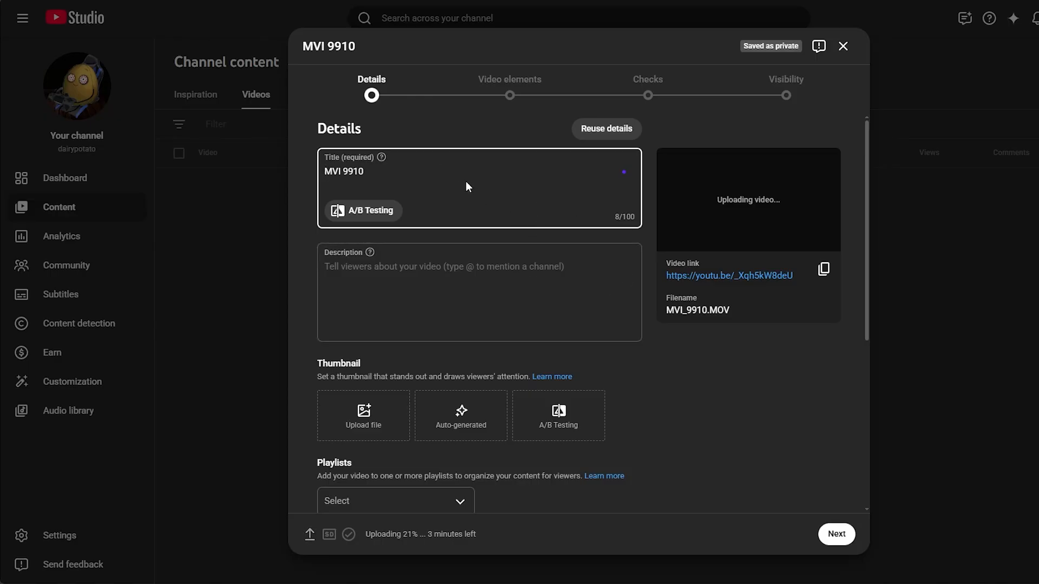
{"action": "left_click_drag", "start_coordinate": [342, 171], "coordinate": [303, 170]}
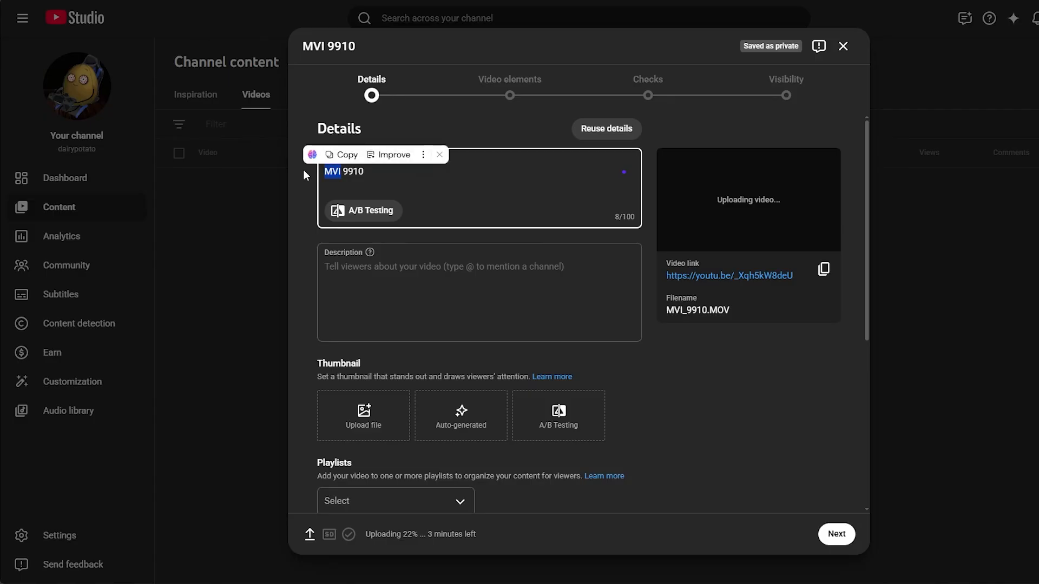
{"action": "key", "text": "BackSpace"}
{"action": "key", "text": "Delete"}
{"action": "key", "text": "Delete"}
{"action": "key", "text": "Delete"}
{"action": "key", "text": "Delete"}
{"action": "key", "text": "Delete"}
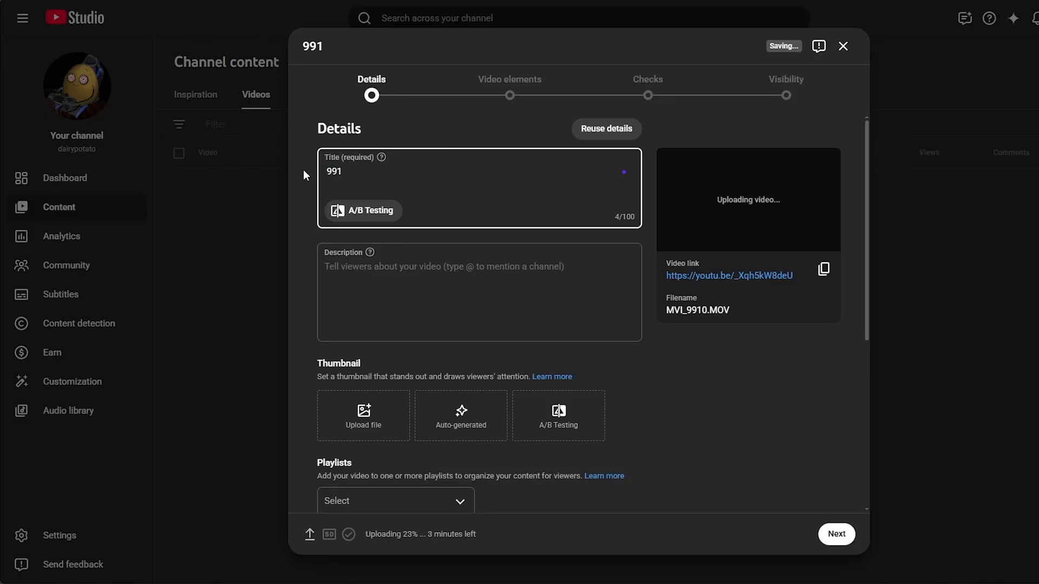
{"action": "type", "text": "cover"}
Step: Upload the image _MG_9846 from the Downloads folder as the video's custom thumbnail
{"action": "left_click", "coordinate": [371, 413]}
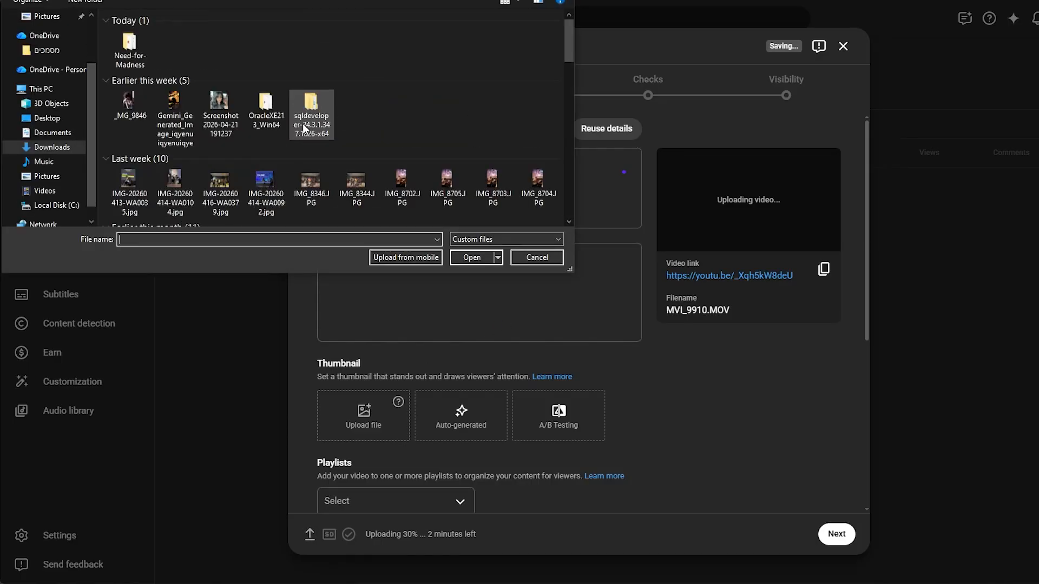
{"action": "left_click", "coordinate": [117, 106]}
{"action": "double_click", "coordinate": [116, 106]}
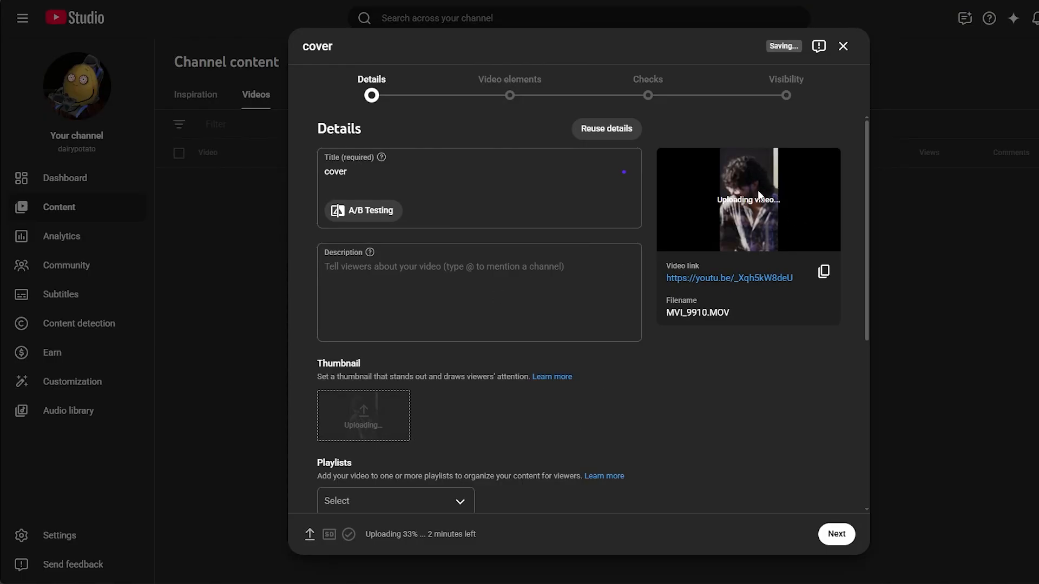
Step: Mark the video as not made for kids and continue to the video elements
{"action": "scroll", "coordinate": [570, 371], "scroll_direction": "down", "scroll_amount": 3}
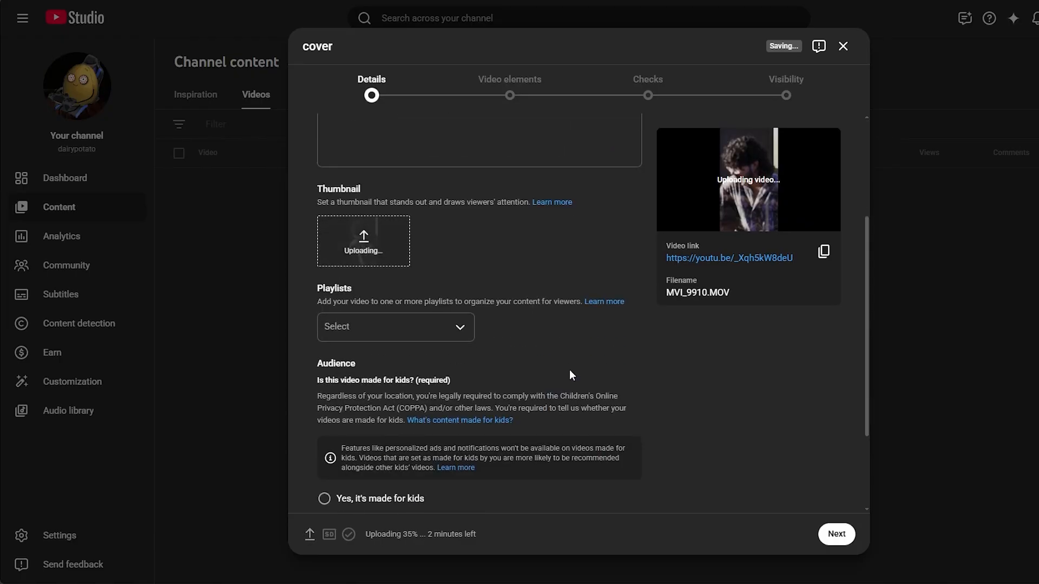
{"action": "left_click", "coordinate": [836, 532]}
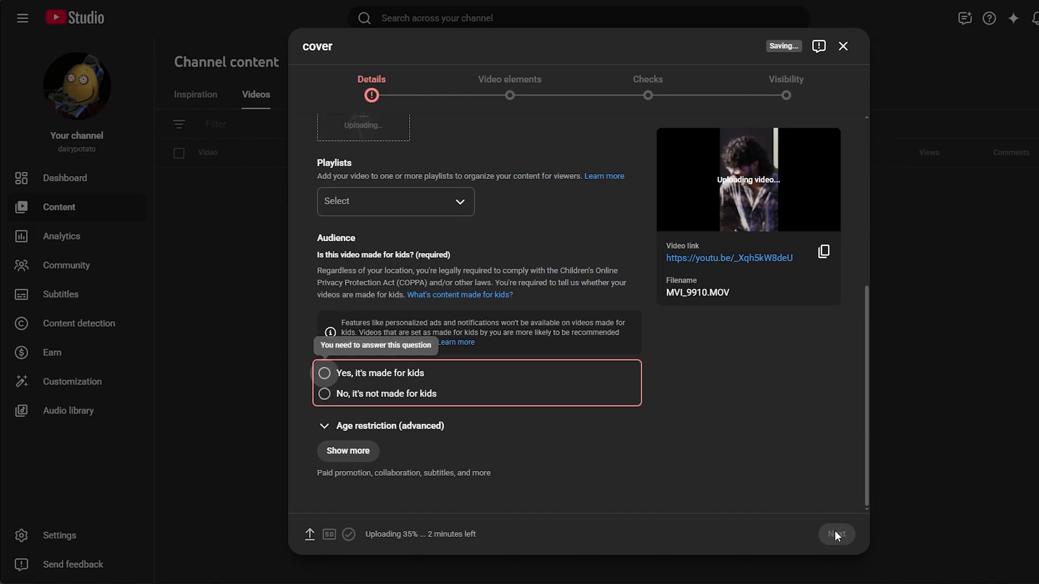
{"action": "left_click", "coordinate": [385, 394]}
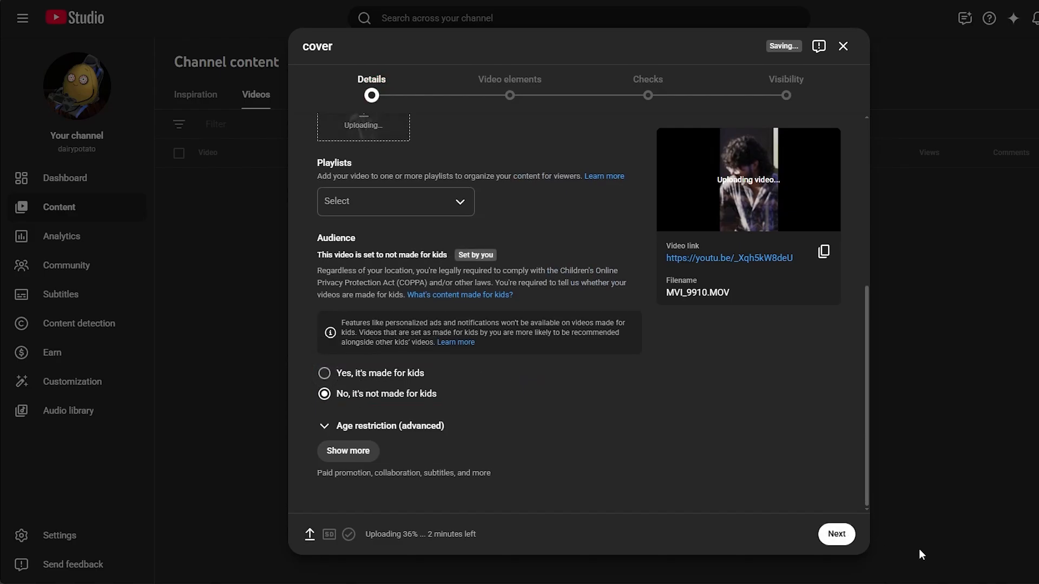
{"action": "left_click", "coordinate": [845, 537]}
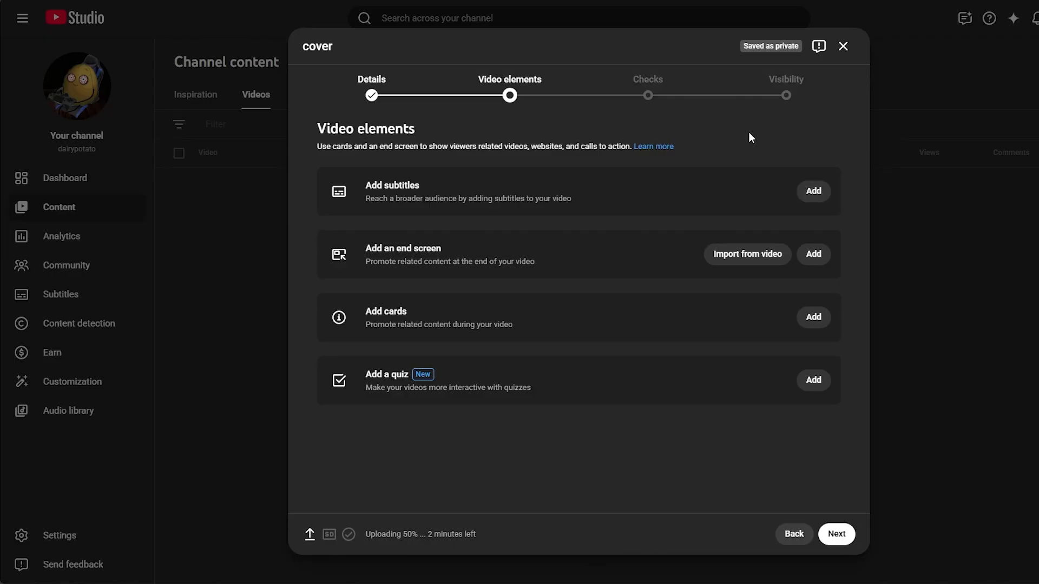
Step: Add English subtitles to be written manually and set the first caption's end time to 00:02
{"action": "left_click", "coordinate": [806, 191]}
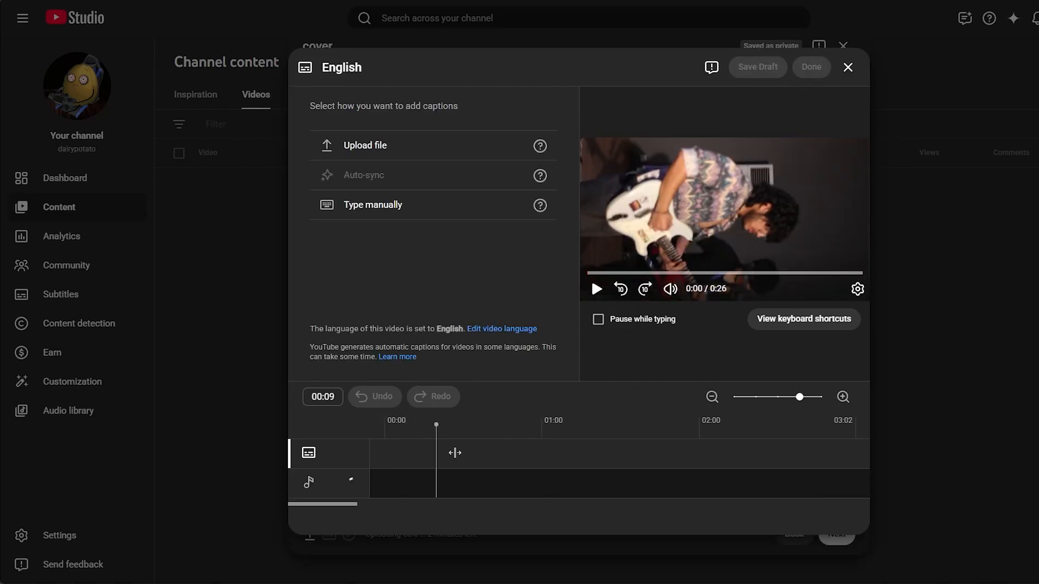
{"action": "left_click", "coordinate": [412, 197]}
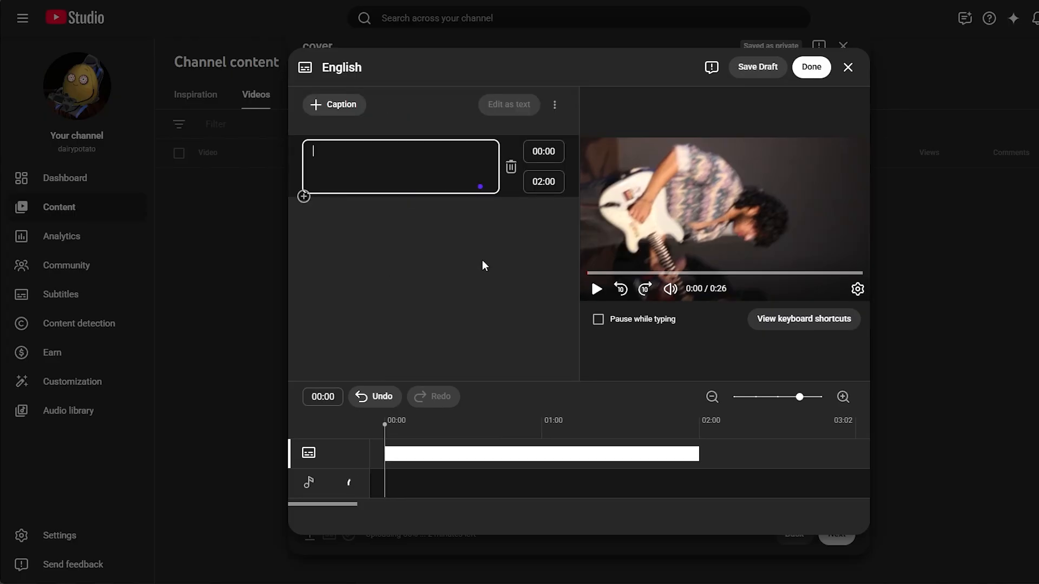
{"action": "left_click", "coordinate": [553, 180]}
{"action": "key", "text": "BackSpace"}
{"action": "key", "text": "BackSpace"}
{"action": "key", "text": "BackSpace"}
{"action": "key", "text": "BackSpace"}
{"action": "key", "text": "BackSpace"}
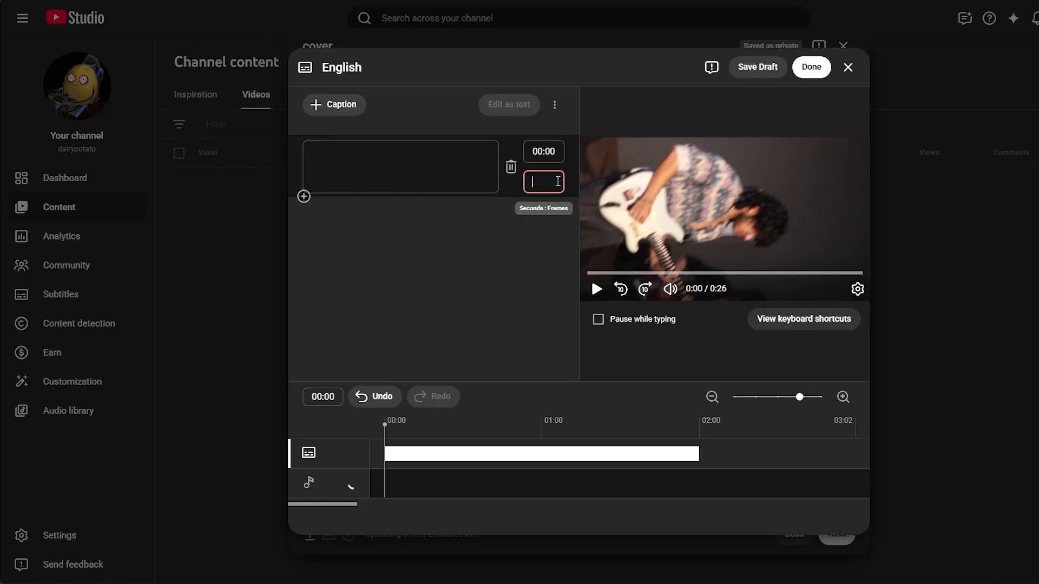
{"action": "type", "text": "00"}
{"action": "type", "text": "2"}
{"action": "key", "text": "BackSpace"}
{"action": "type", "text": "02"}
{"action": "left_click", "coordinate": [426, 163]}
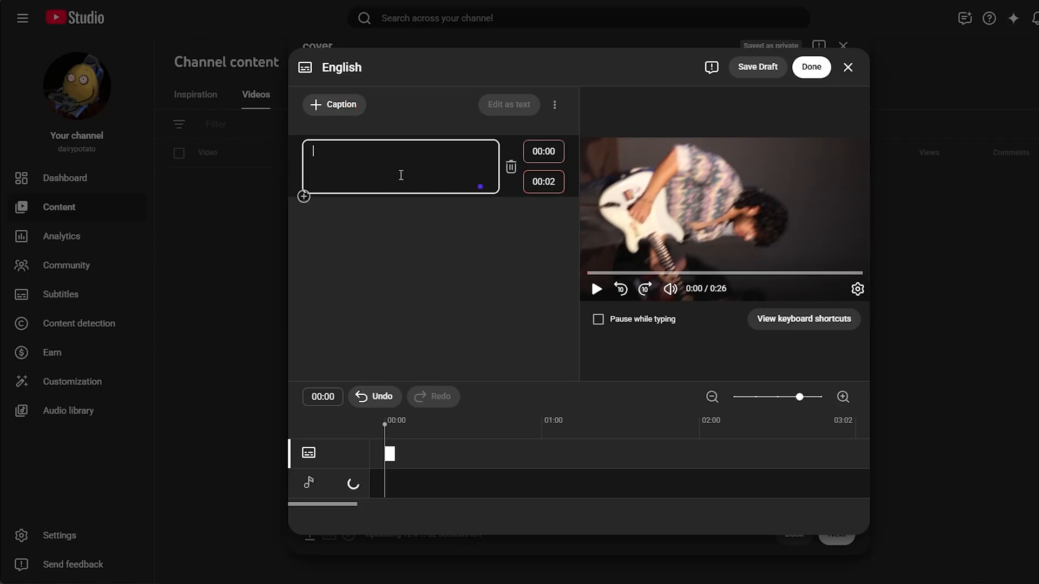
Step: Enter "life is a waterfall" as the first caption and add an empty second caption after it
{"action": "type", "text": "life is a waterf"}
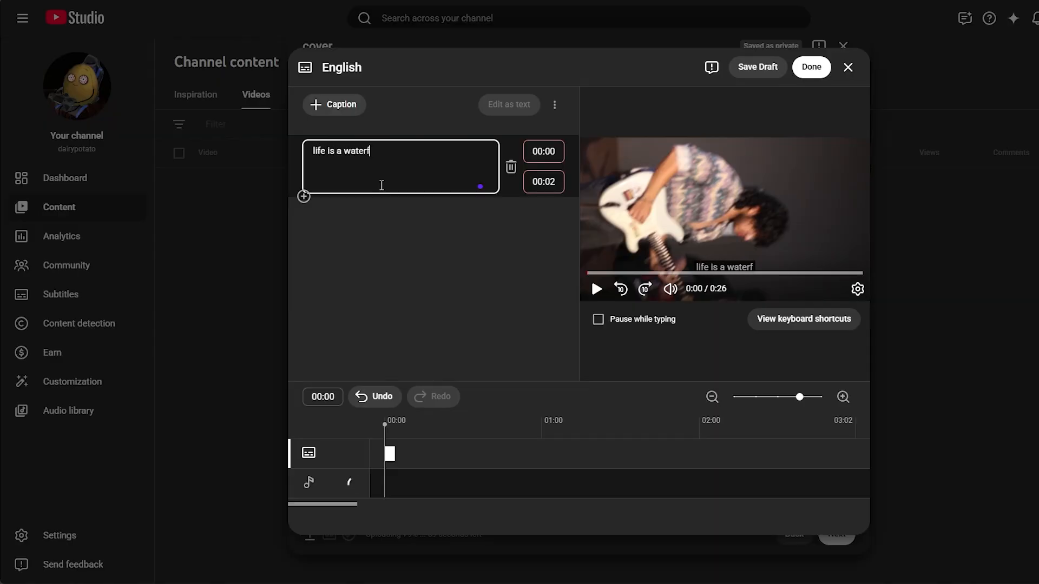
{"action": "type", "text": "all"}
{"action": "key", "text": "Return"}
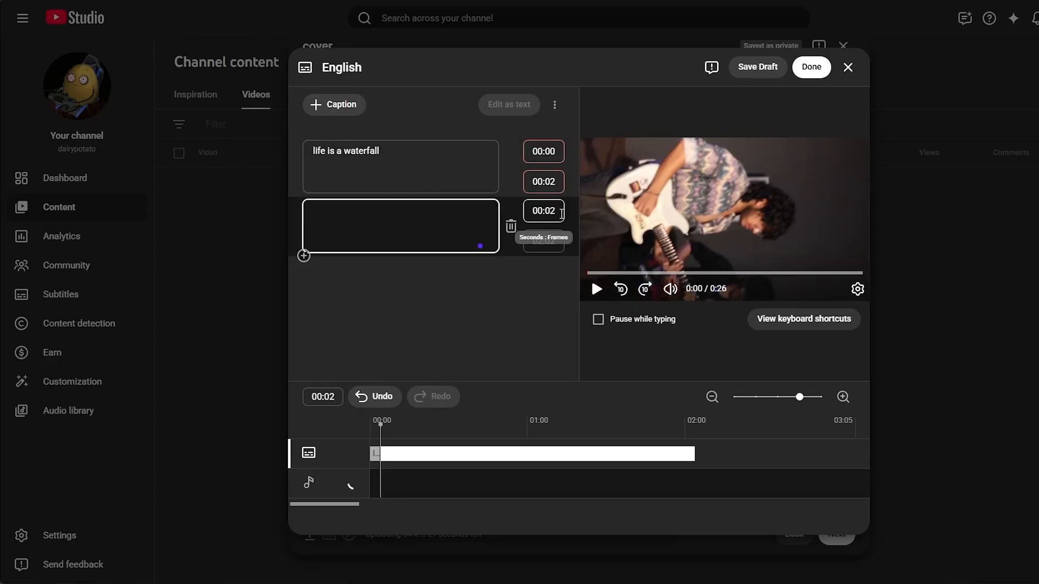
Step: Check the caption timing by scrubbing the subtitle timeline and replaying the start of the muted video
{"action": "left_click", "coordinate": [555, 215]}
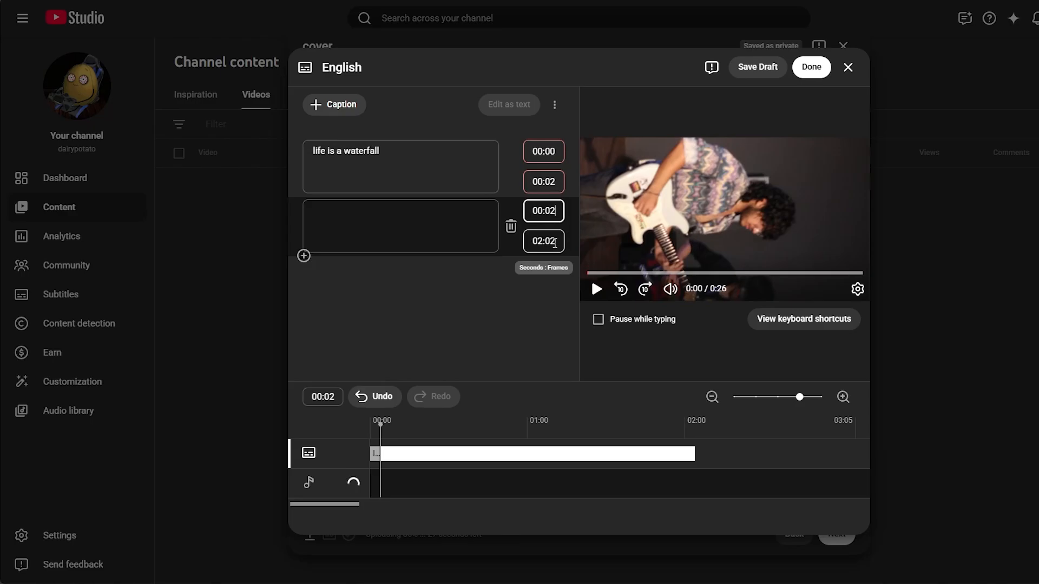
{"action": "left_click", "coordinate": [533, 431]}
{"action": "left_click", "coordinate": [622, 431]}
{"action": "left_click", "coordinate": [655, 430]}
{"action": "left_click", "coordinate": [679, 430]}
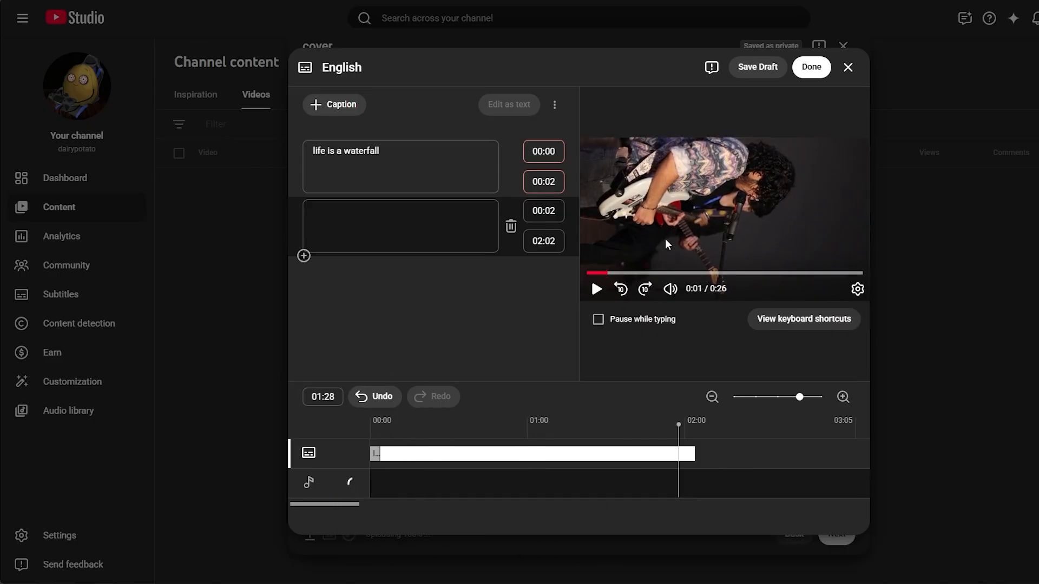
{"action": "left_click", "coordinate": [581, 274]}
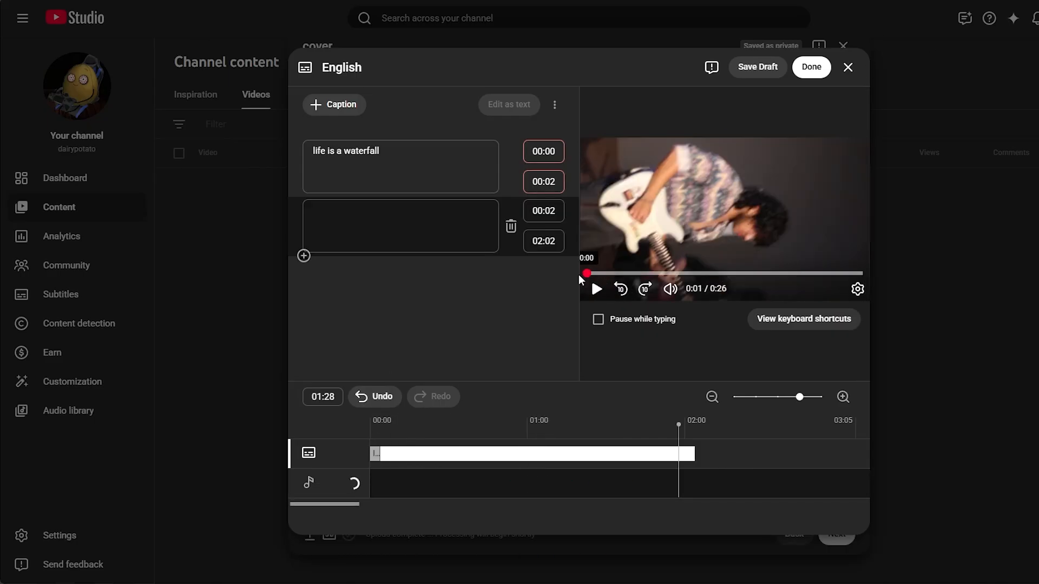
{"action": "left_click", "coordinate": [670, 288]}
{"action": "left_click", "coordinate": [597, 289]}
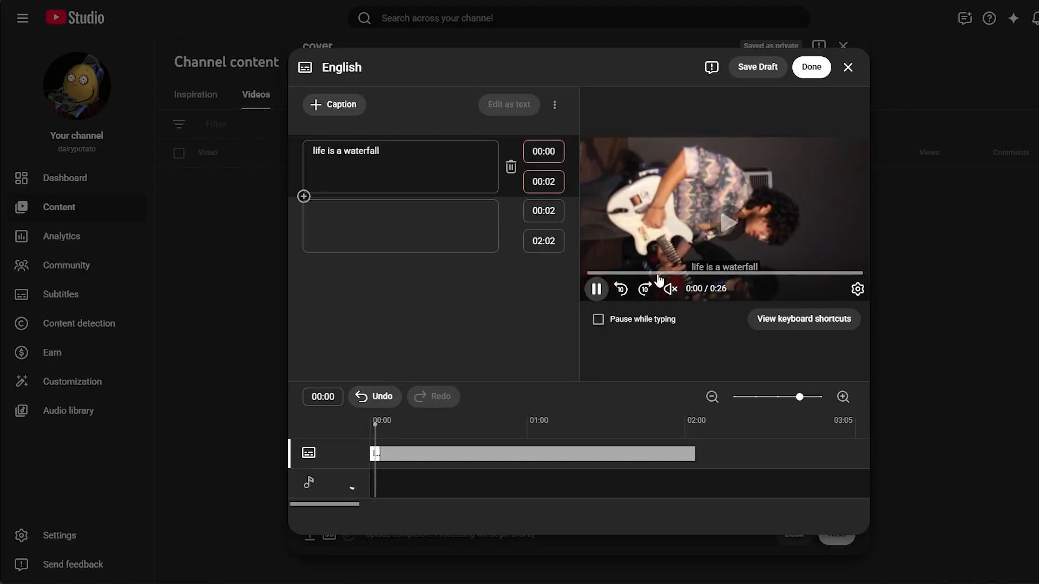
{"action": "left_click", "coordinate": [591, 274]}
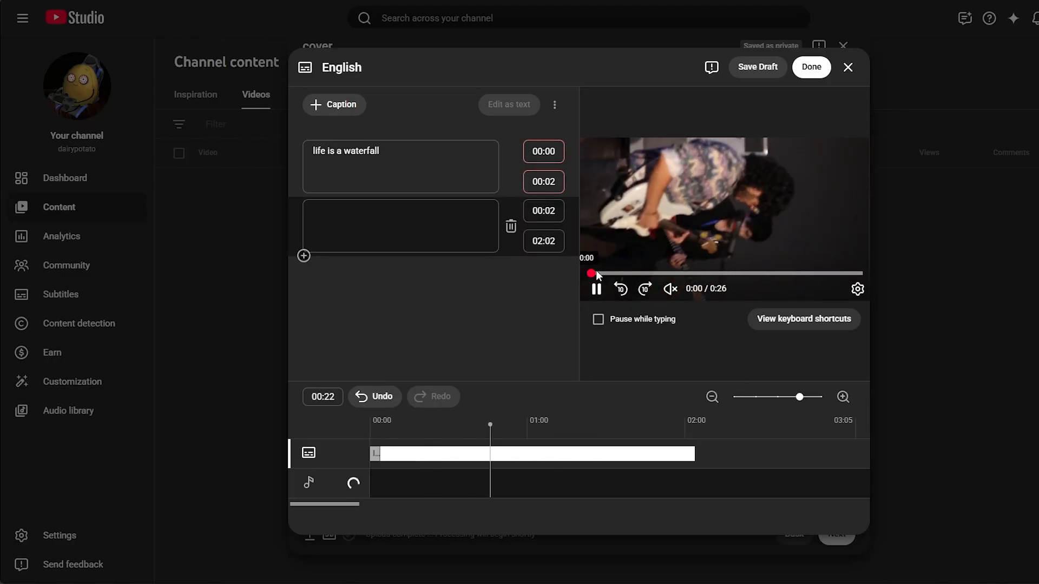
{"action": "left_click", "coordinate": [596, 289]}
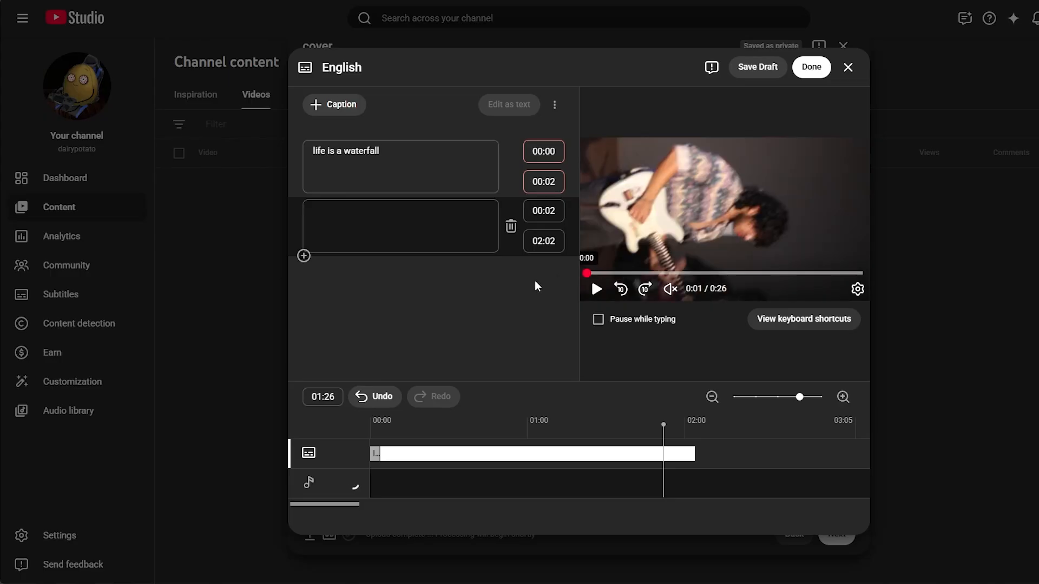
{"action": "left_click_drag", "start_coordinate": [534, 280], "coordinate": [536, 282]}
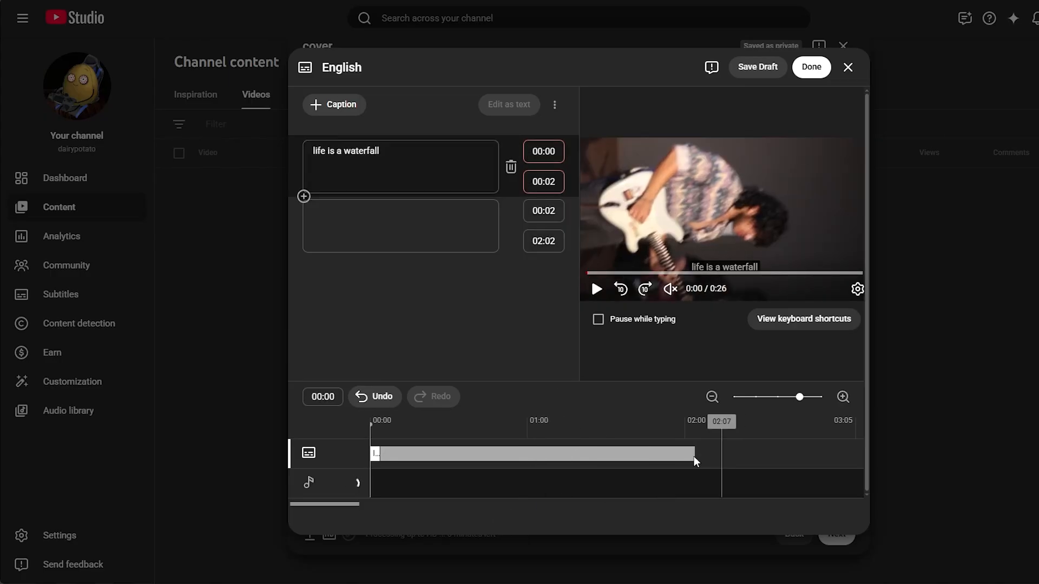
Step: Close the subtitle editor discarding its changes, and continue past the checks to the video's visibility settings
{"action": "left_click", "coordinate": [845, 71]}
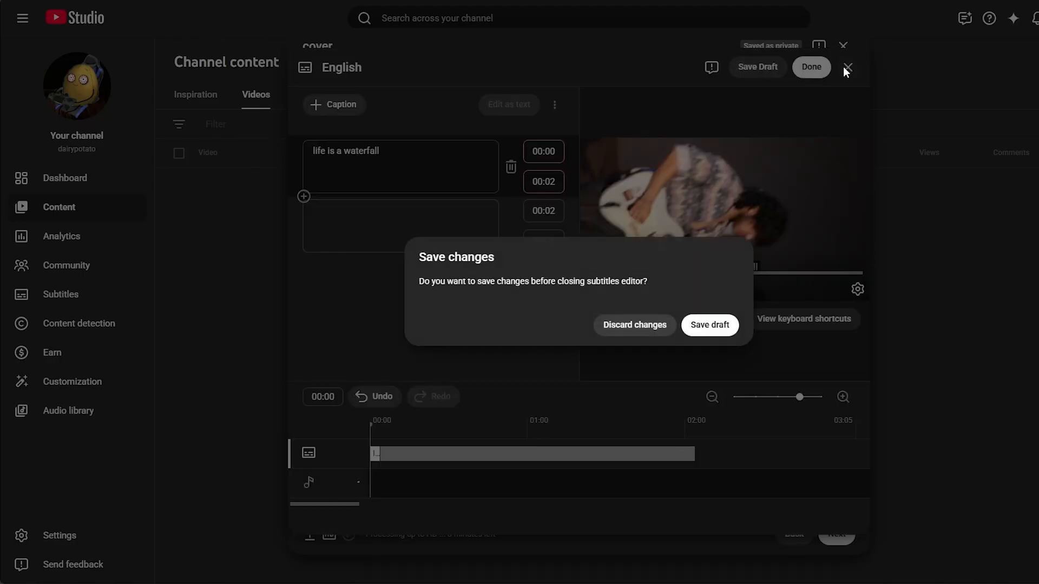
{"action": "left_click", "coordinate": [641, 330]}
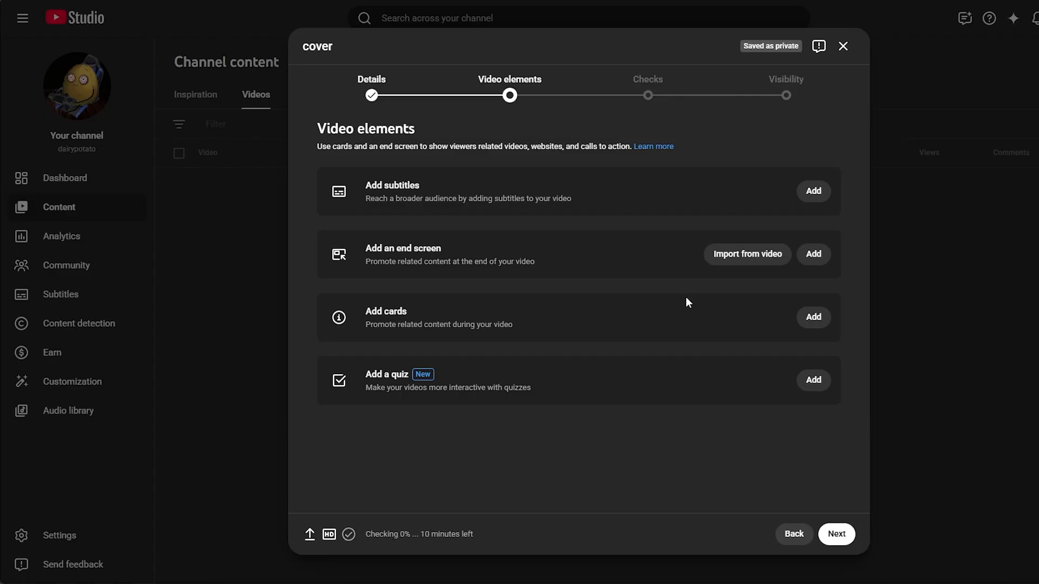
{"action": "left_click", "coordinate": [830, 535]}
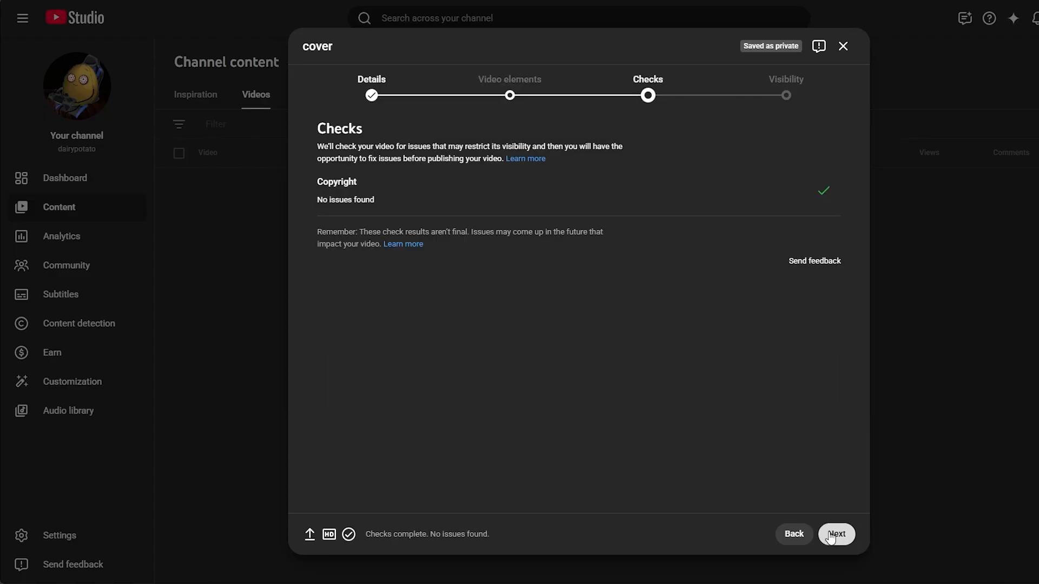
{"action": "left_click", "coordinate": [831, 535]}
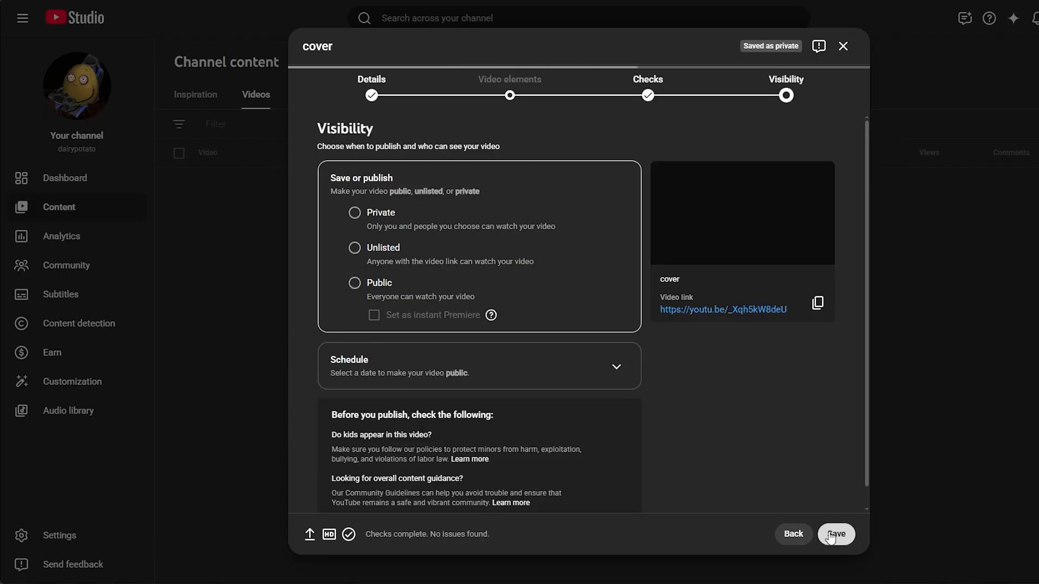
Step: Set the video's visibility to Unlisted instead of Public, save it, and dismiss the publishing summary
{"action": "left_click", "coordinate": [354, 283]}
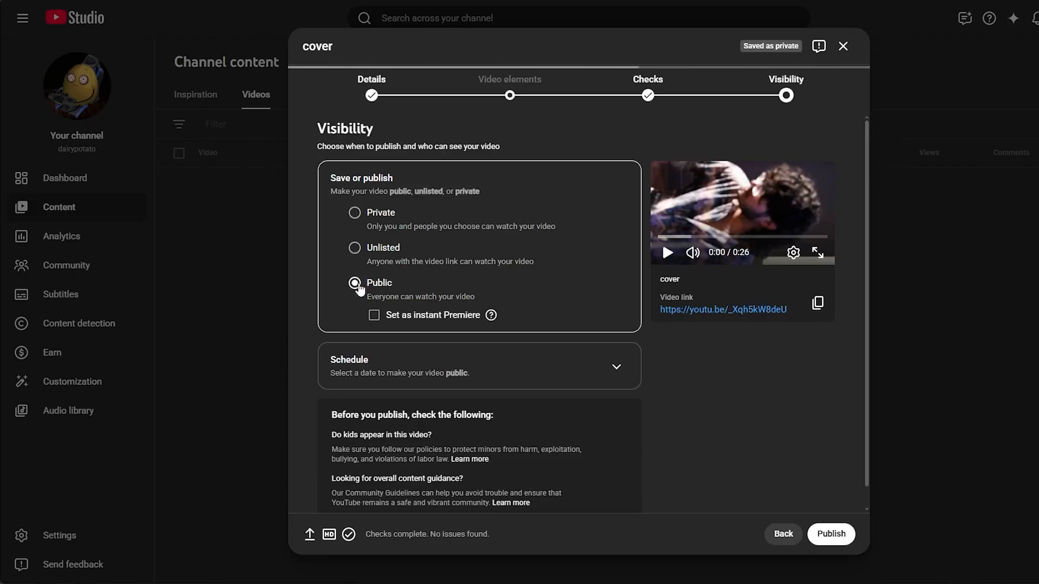
{"action": "left_click", "coordinate": [354, 248]}
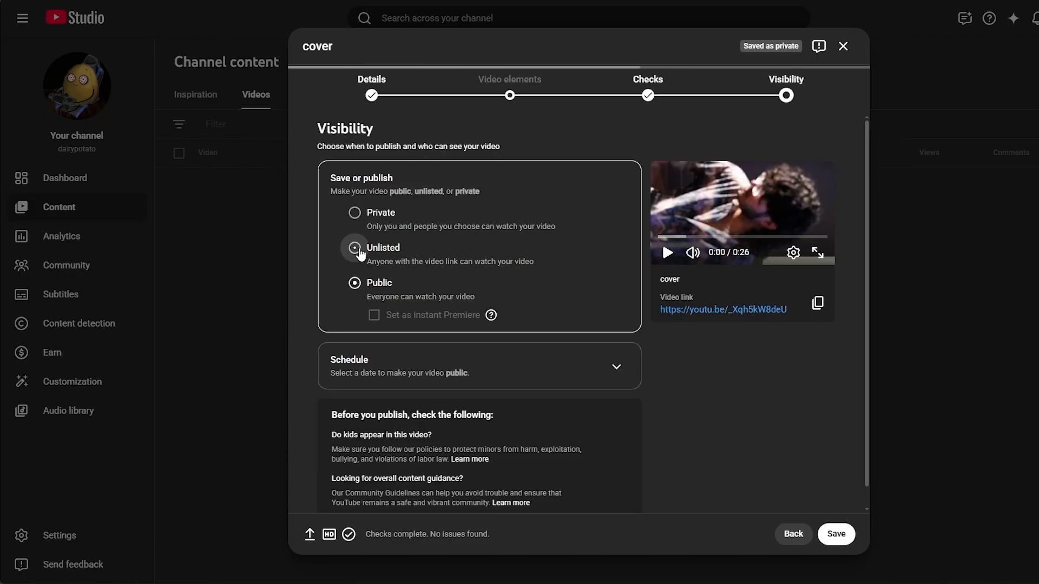
{"action": "left_click", "coordinate": [825, 528]}
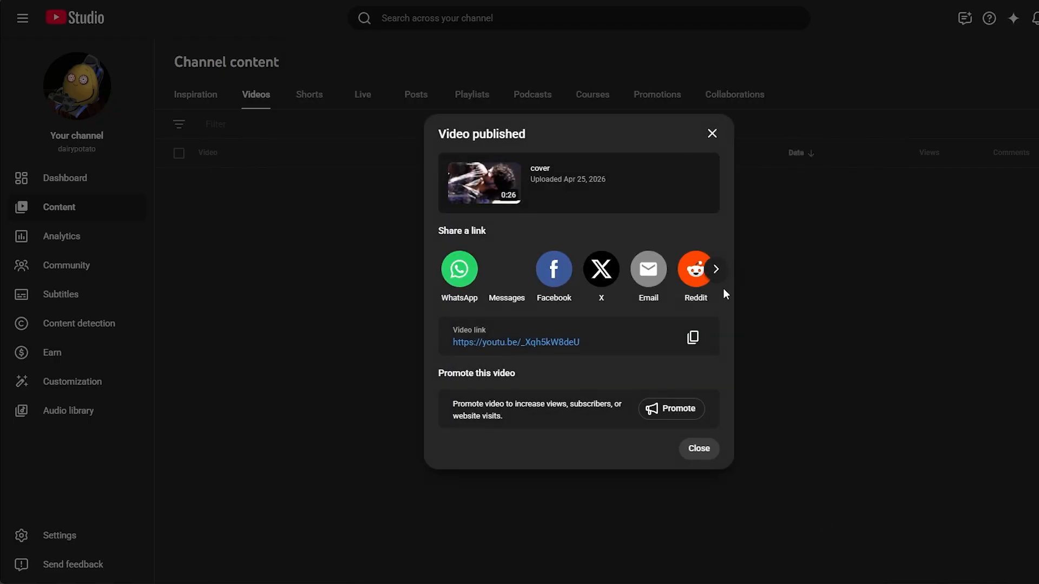
{"action": "left_click", "coordinate": [712, 135]}
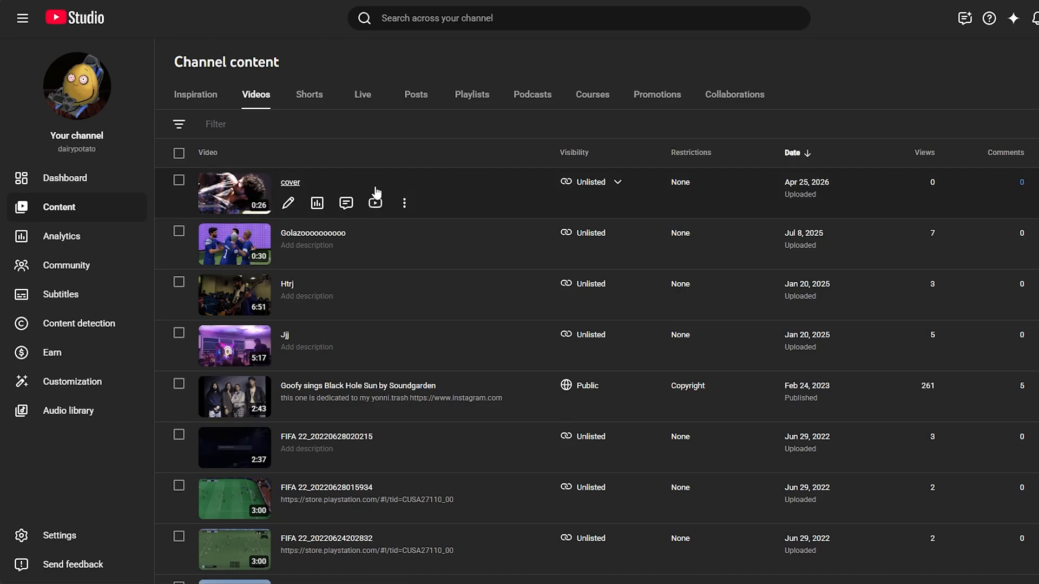
Step: Open the cover video's details and its English subtitle editor, and view the subtitle file upload options without uploading
{"action": "left_click", "coordinate": [251, 194]}
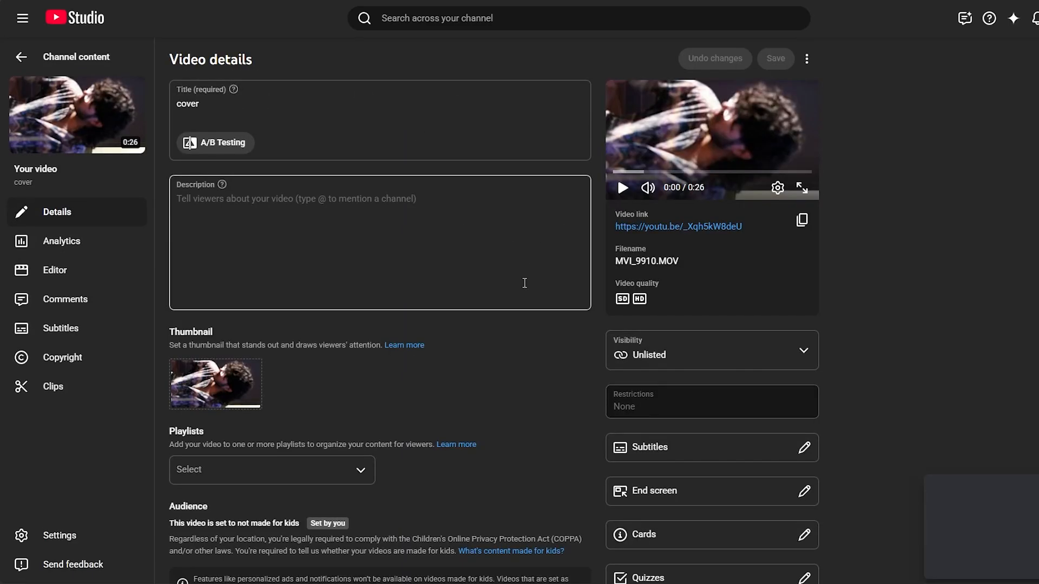
{"action": "scroll", "coordinate": [676, 301], "scroll_direction": "down", "scroll_amount": 3}
{"action": "left_click", "coordinate": [719, 324]}
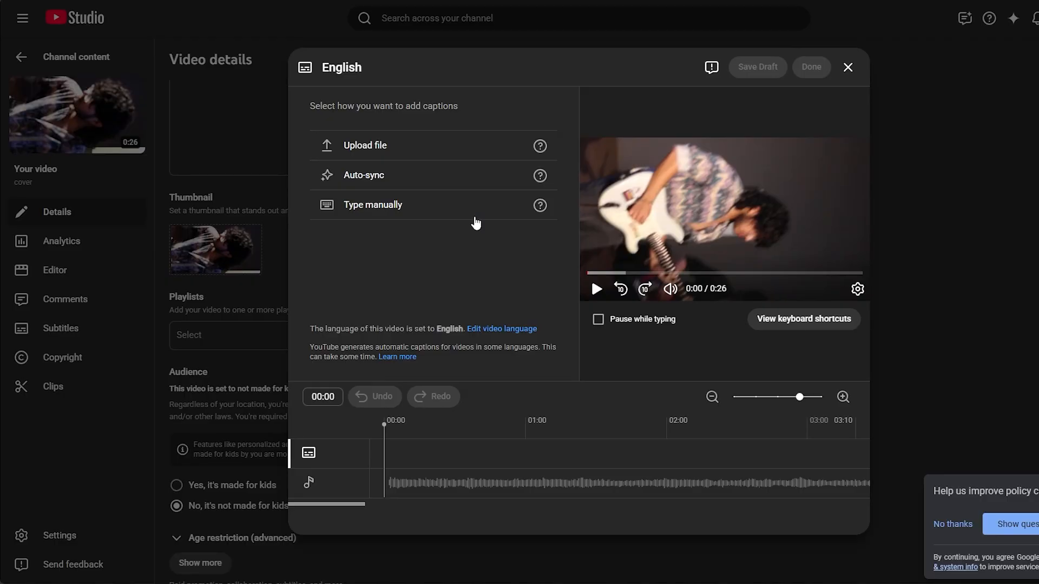
{"action": "left_click", "coordinate": [419, 144]}
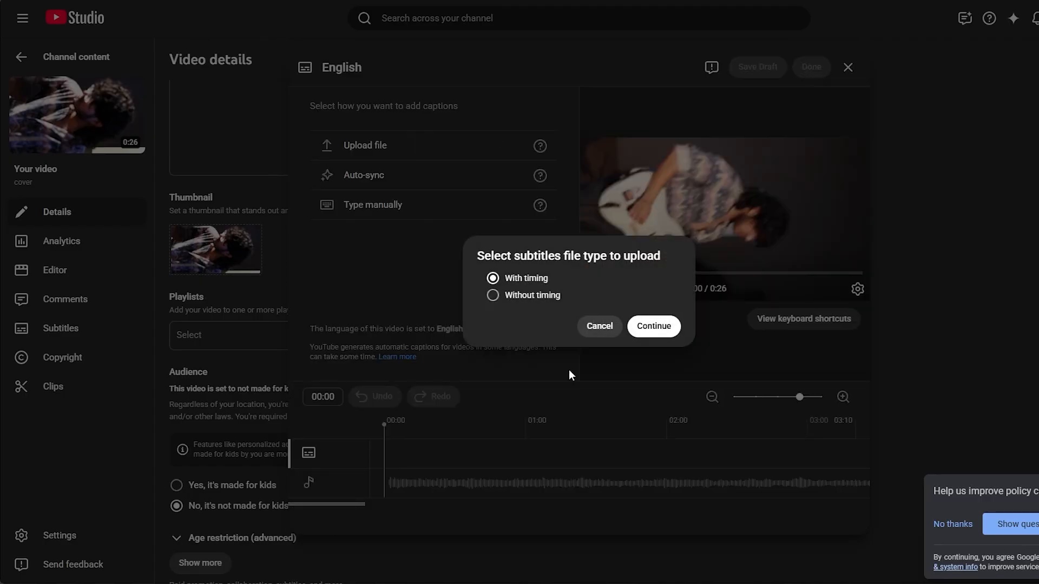
{"action": "left_click", "coordinate": [596, 331]}
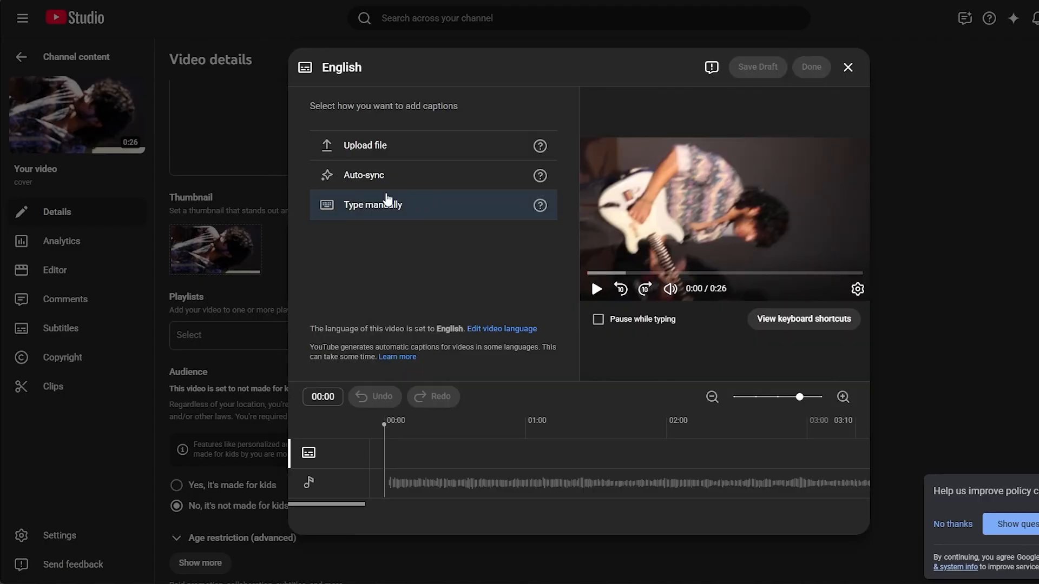
Step: Start auto-synced English captions, enable pausing while typing, and play the first few seconds of the video
{"action": "left_click", "coordinate": [424, 174]}
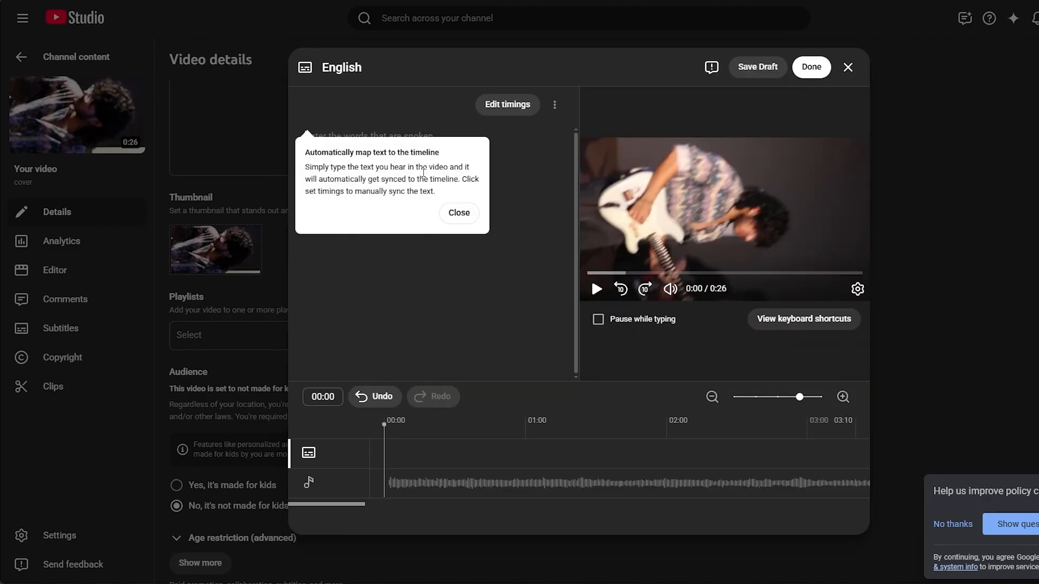
{"action": "left_click", "coordinate": [453, 214]}
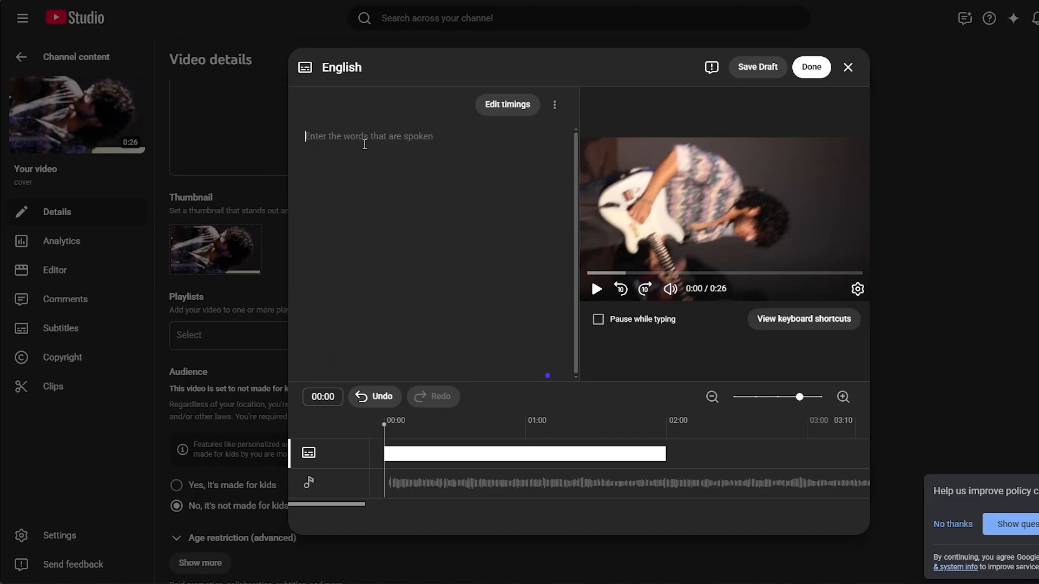
{"action": "left_click", "coordinate": [624, 325]}
{"action": "mouse_move", "coordinate": [677, 301]}
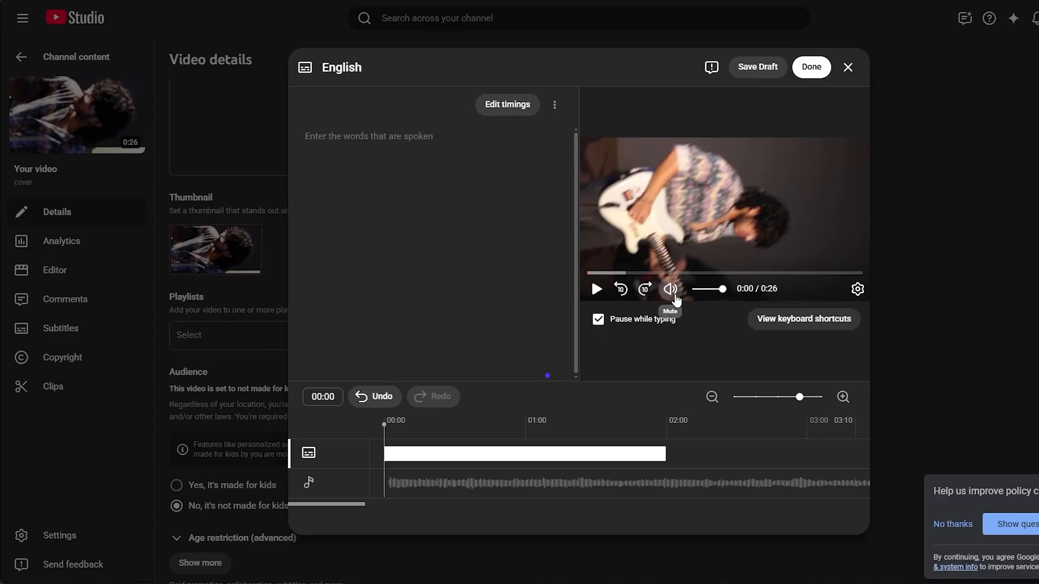
{"action": "left_click", "coordinate": [596, 289]}
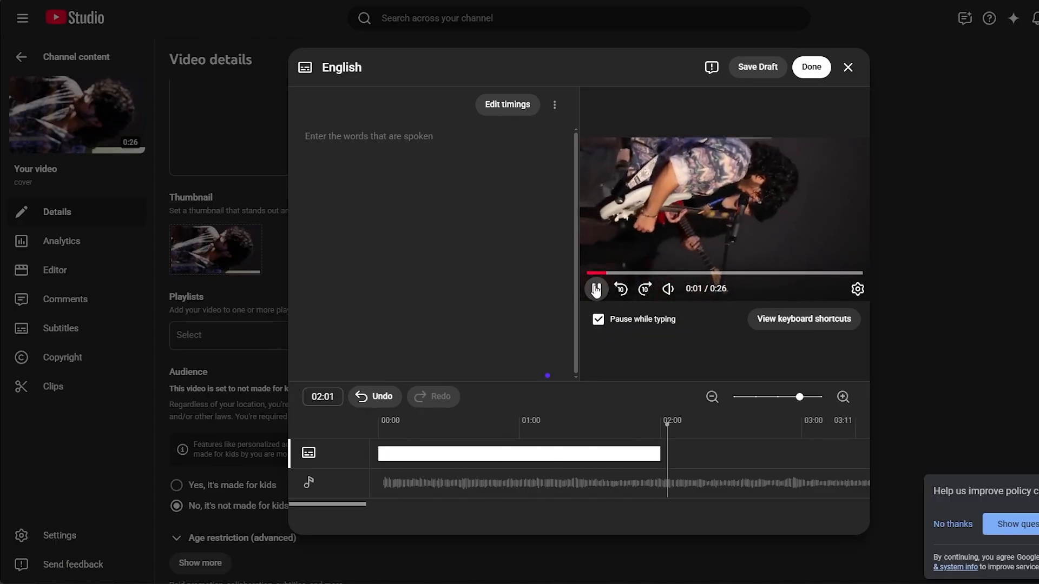
{"action": "left_click", "coordinate": [597, 290]}
Step: Enter "swimming through the void we say" as the auto-sync caption text
{"action": "left_click", "coordinate": [389, 145]}
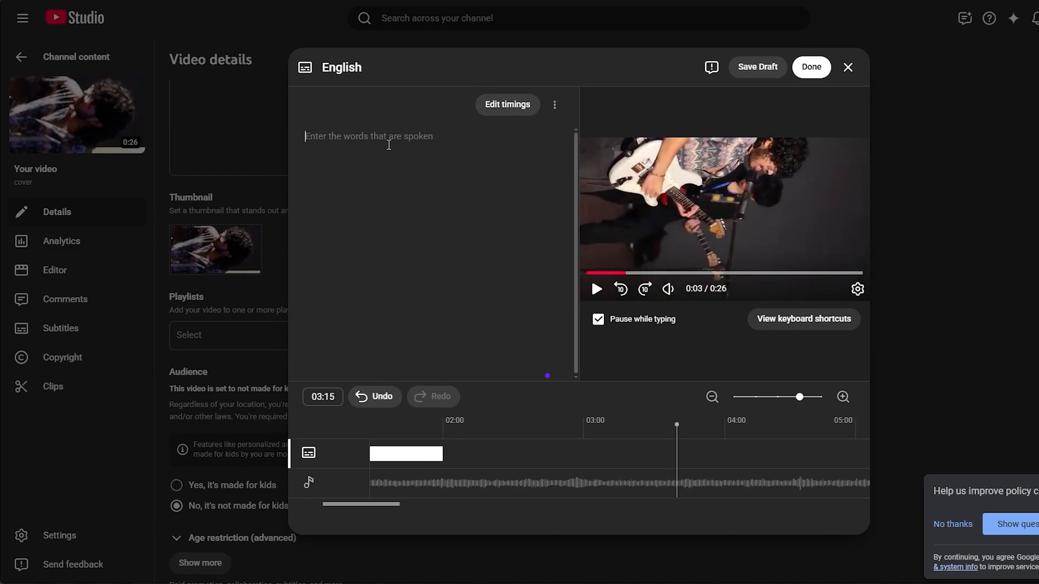
{"action": "type", "text": "swimming "}
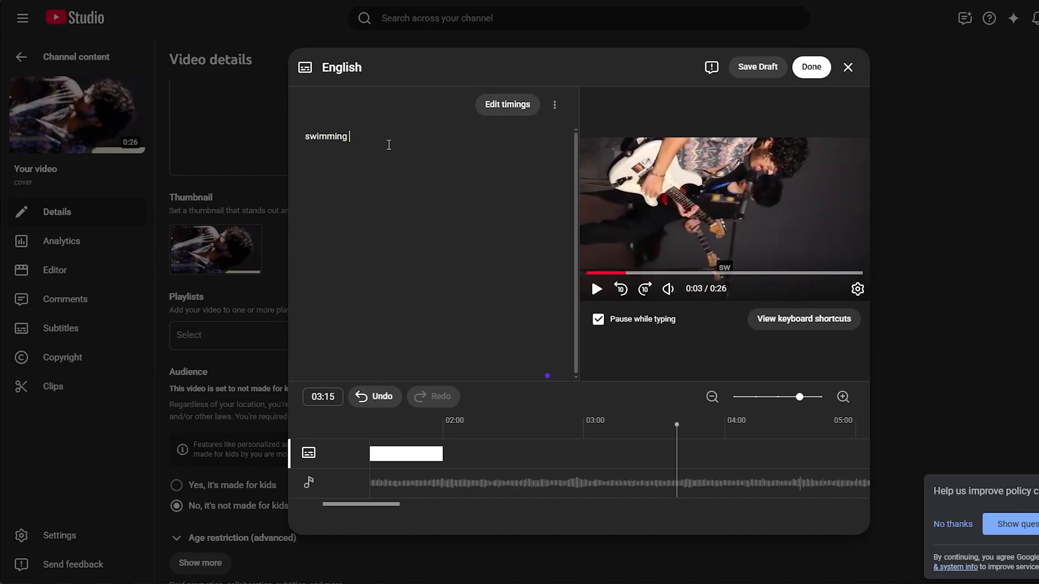
{"action": "type", "text": "through the void w"}
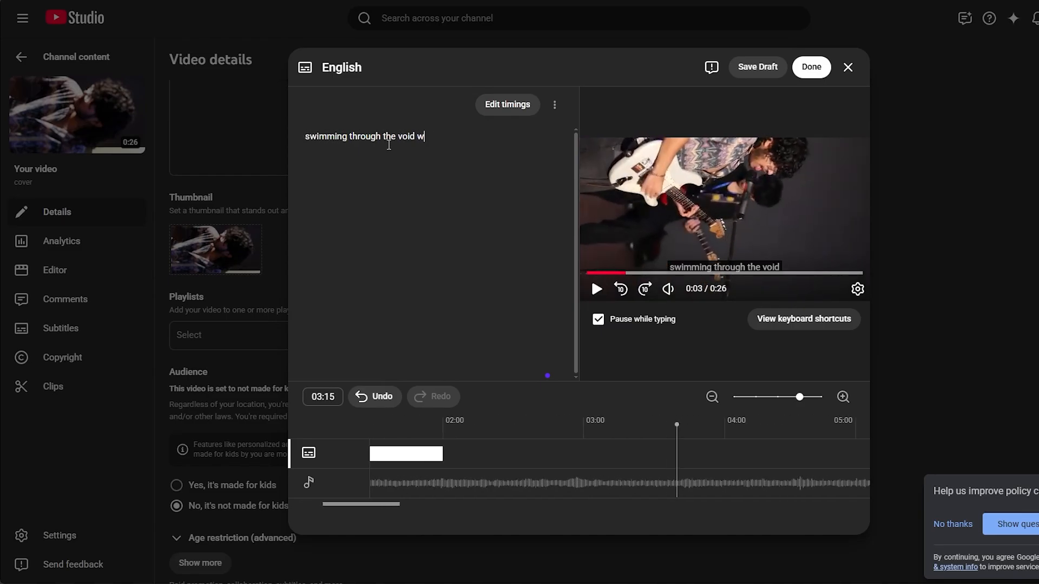
{"action": "type", "text": "e say"}
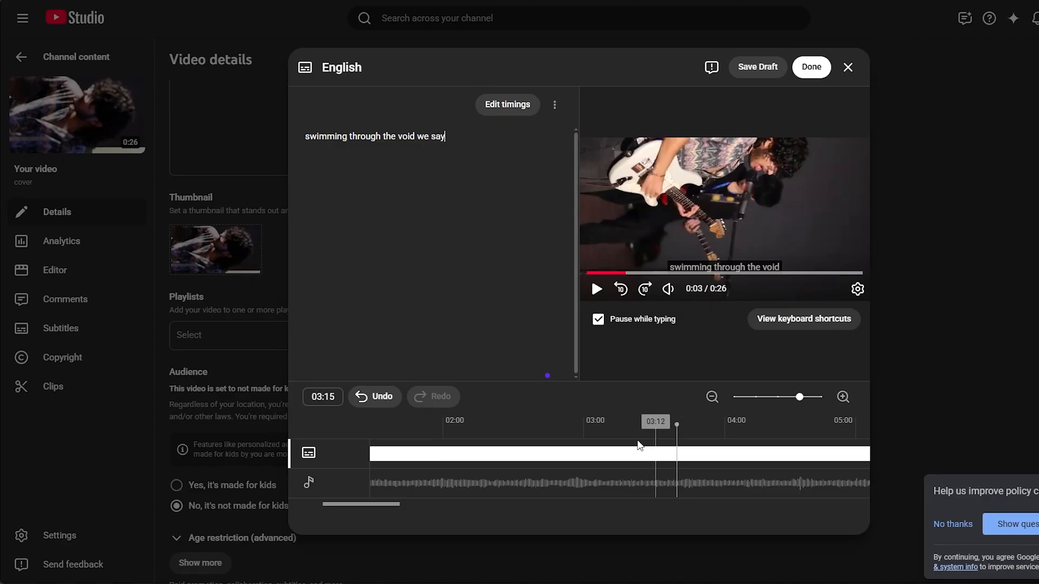
Step: Switch to editing caption timings and add a second caption reading "always want to go but you never want tostay"
{"action": "left_click", "coordinate": [513, 106]}
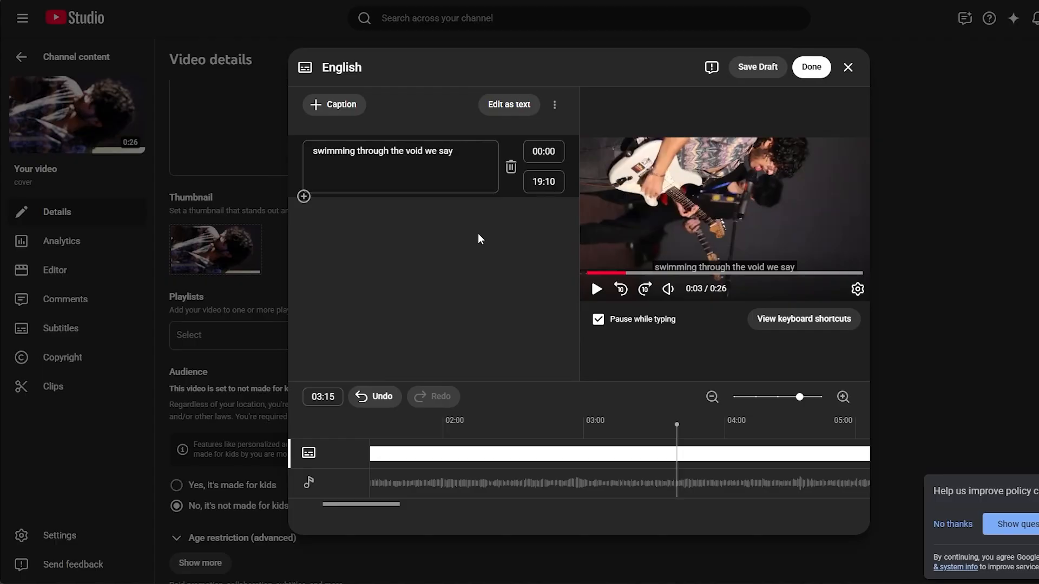
{"action": "left_click", "coordinate": [304, 197]}
{"action": "type", "text": "al"}
{"action": "type", "text": "ys wa"}
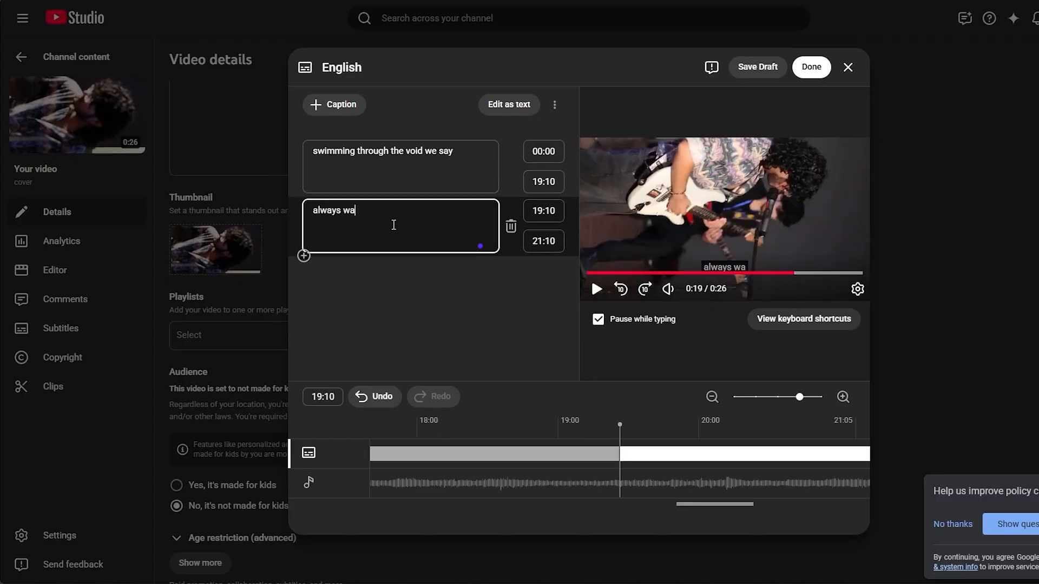
{"action": "type", "text": "nt to go "}
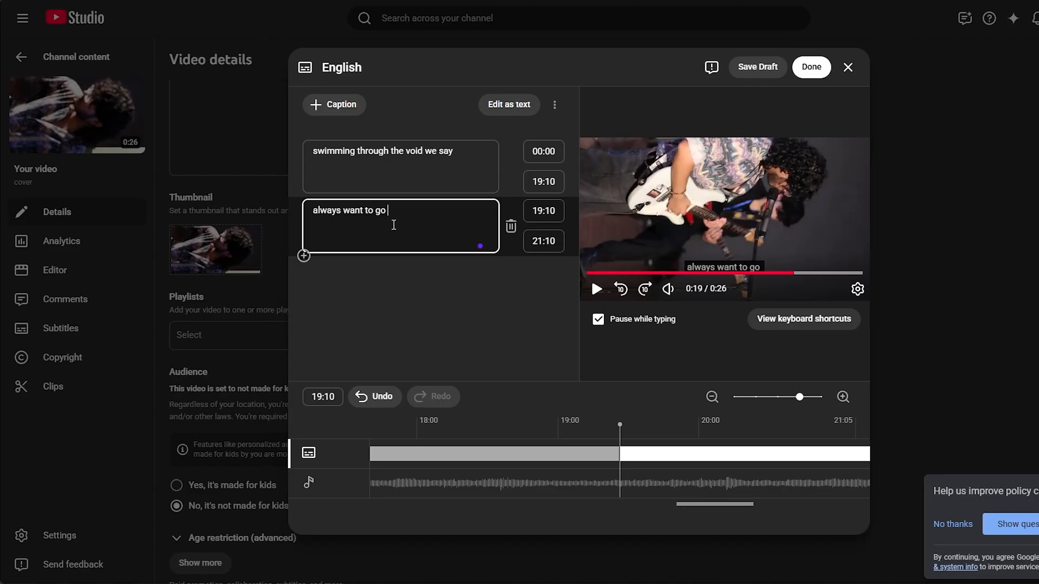
{"action": "type", "text": "but you ne"}
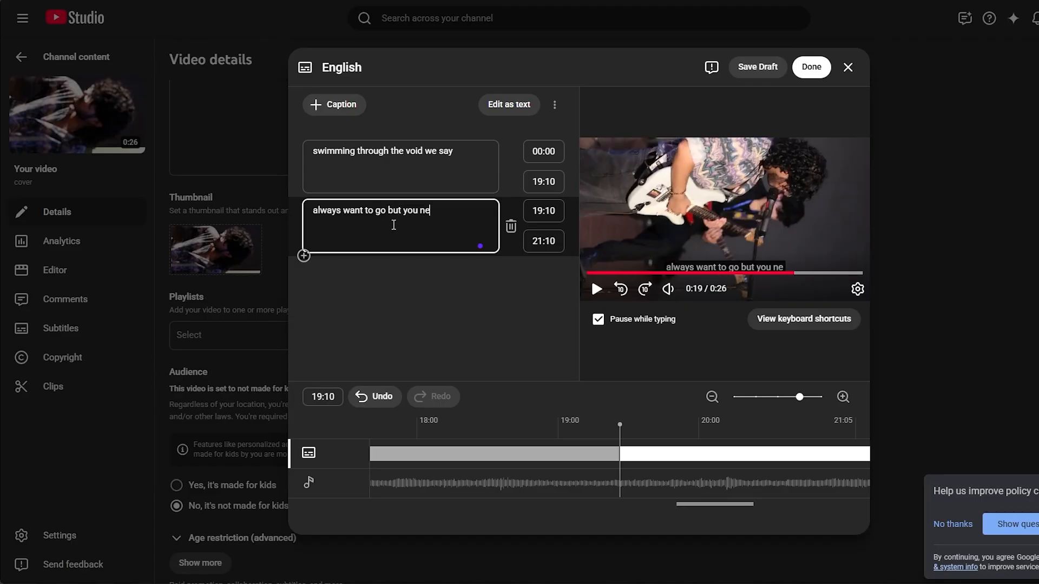
{"action": "type", "text": "ver want"}
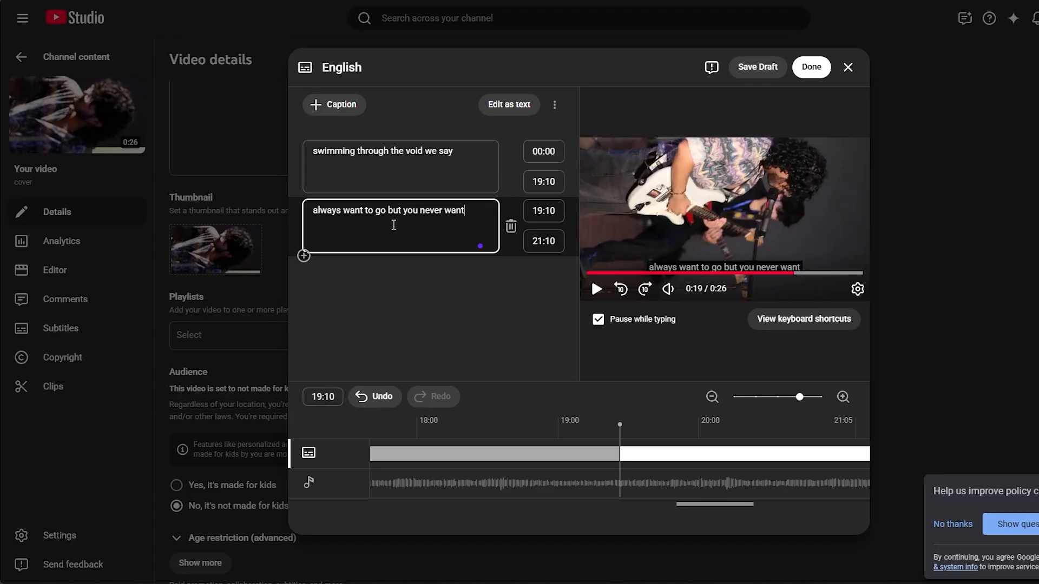
{"action": "type", "text": " tostay"}
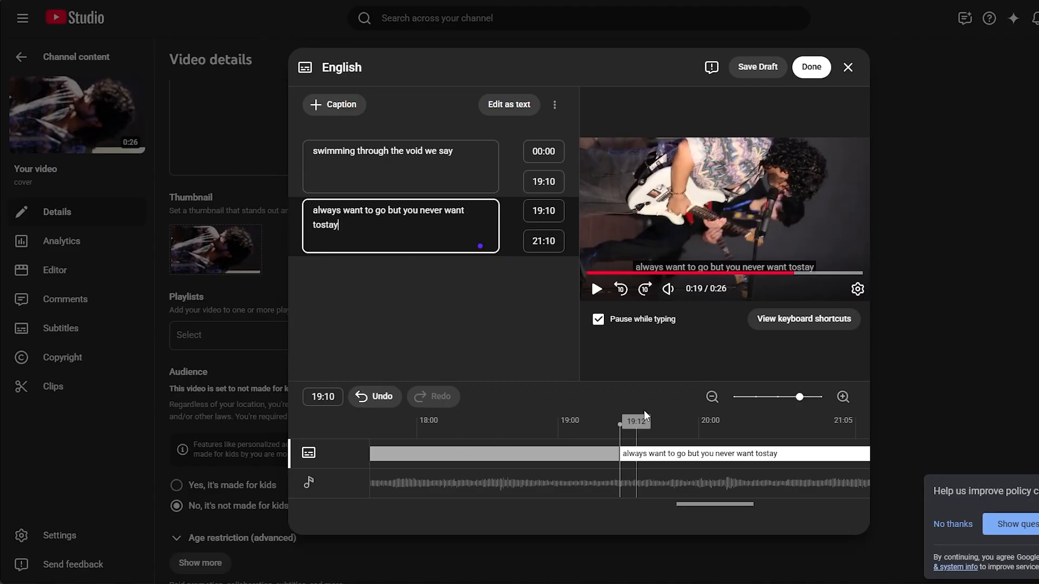
Step: Check the first caption's timing by returning to the start of the timeline, playing the video and inspecting the caption bar
{"action": "left_click", "coordinate": [550, 422]}
{"action": "left_click_drag", "start_coordinate": [444, 424], "coordinate": [282, 422]}
{"action": "left_click", "coordinate": [598, 290]}
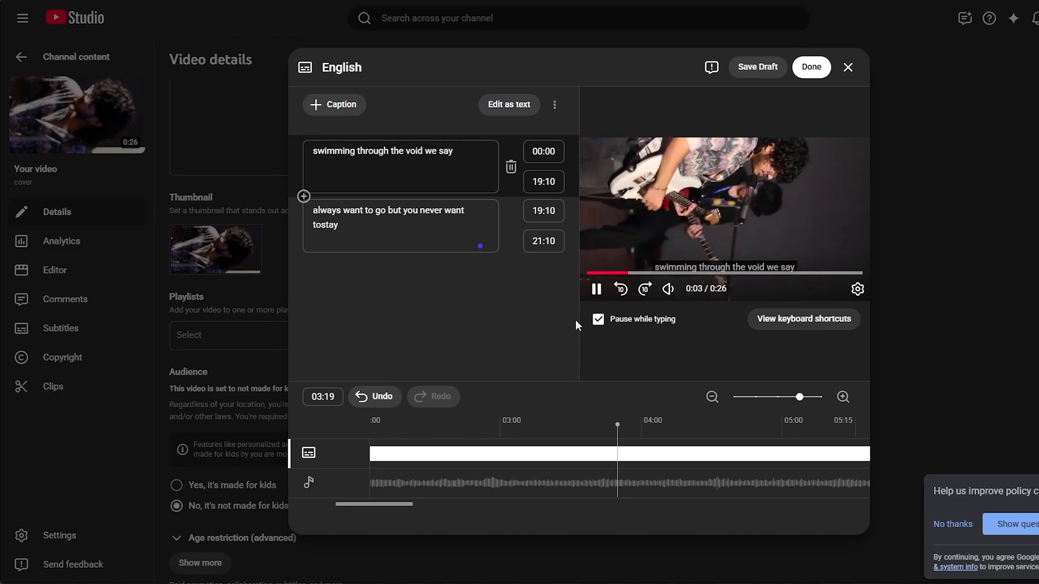
{"action": "left_click", "coordinate": [597, 290]}
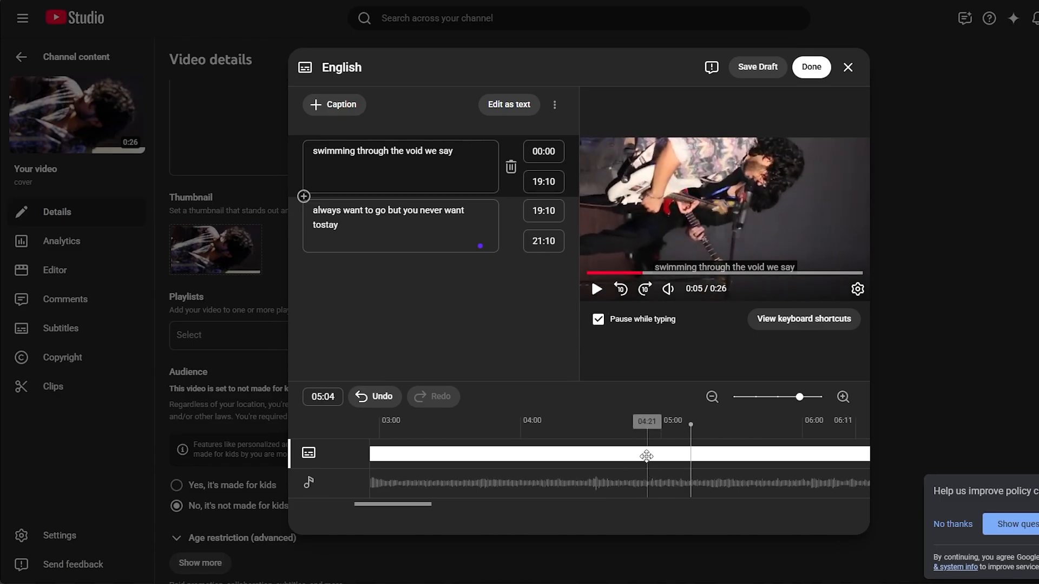
{"action": "left_click", "coordinate": [606, 454]}
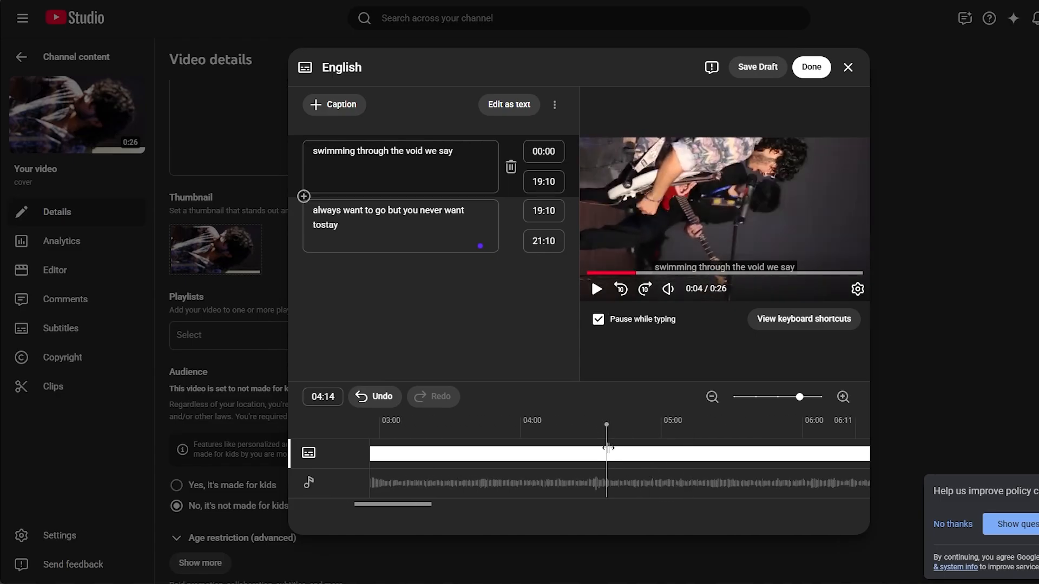
{"action": "right_click", "coordinate": [609, 456]}
{"action": "left_click", "coordinate": [611, 454]}
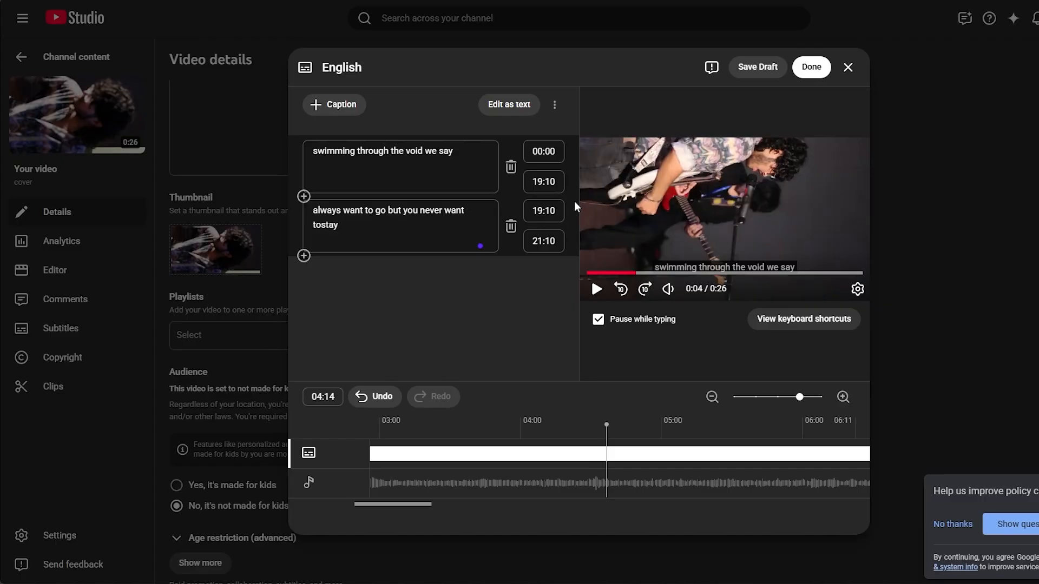
Step: Close the subtitle editor, discarding the caption changes
{"action": "left_click", "coordinate": [848, 67]}
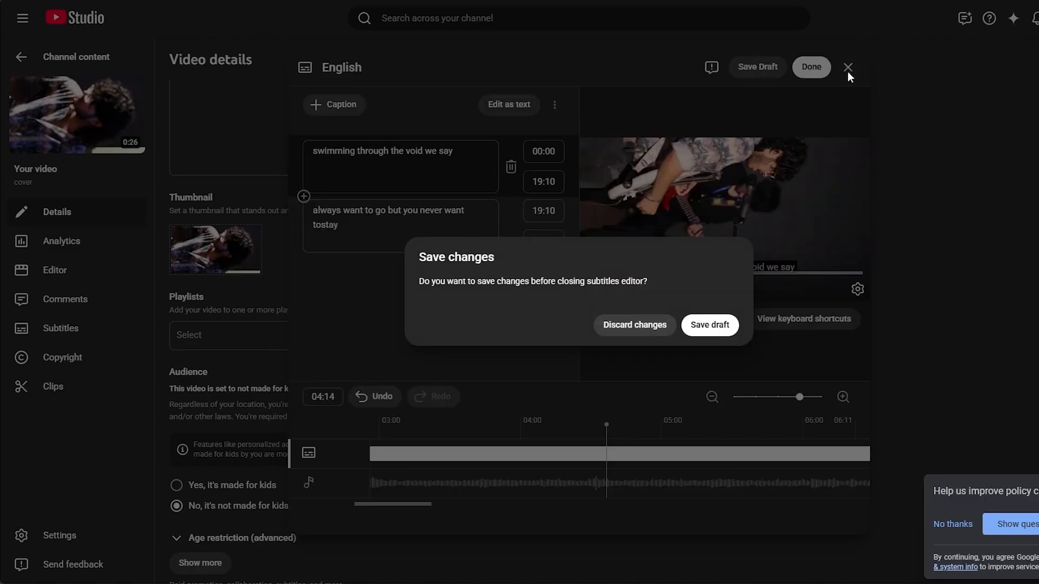
{"action": "left_click", "coordinate": [671, 326]}
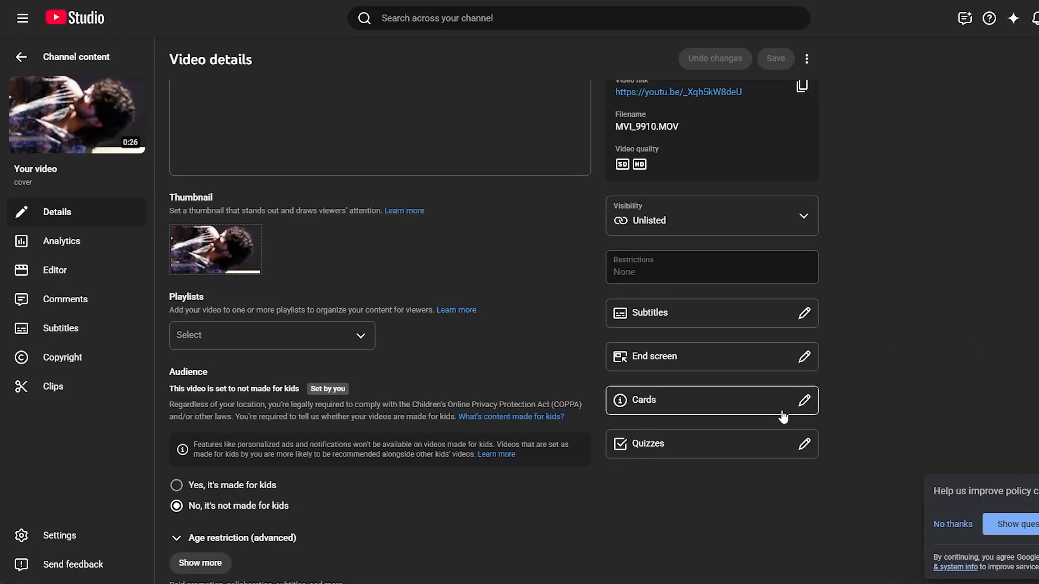